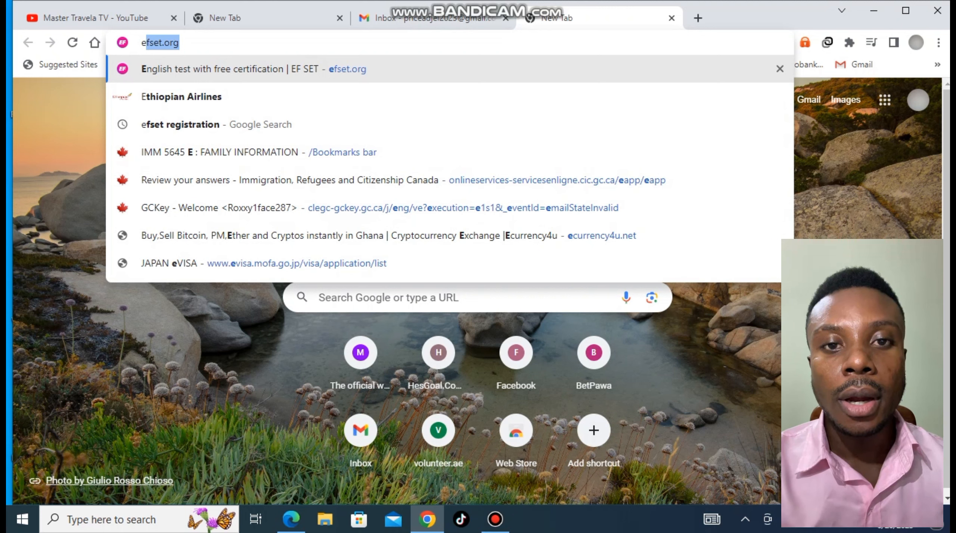
# In a new Chrome tab, begin typing 'ethiopian' into the address bar
pyautogui.write('th')
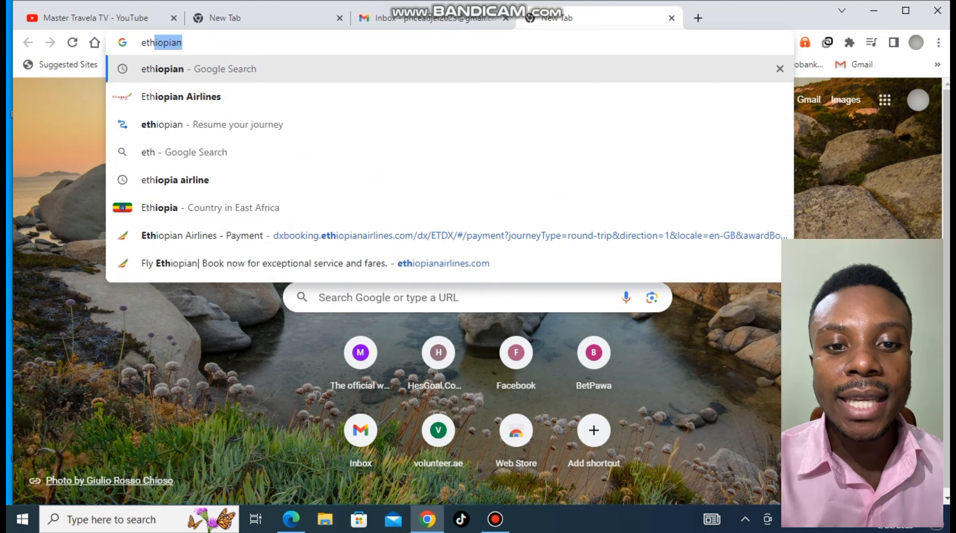
# Search the web for 'ethiopian' and open the ethiopianairlines.com home page
pyautogui.press('Return')
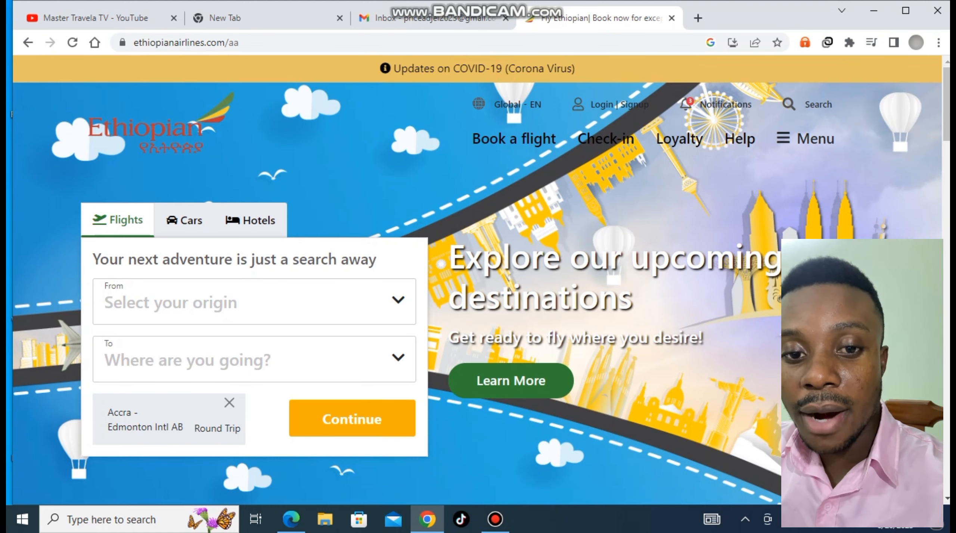
pyautogui.click(251, 303)
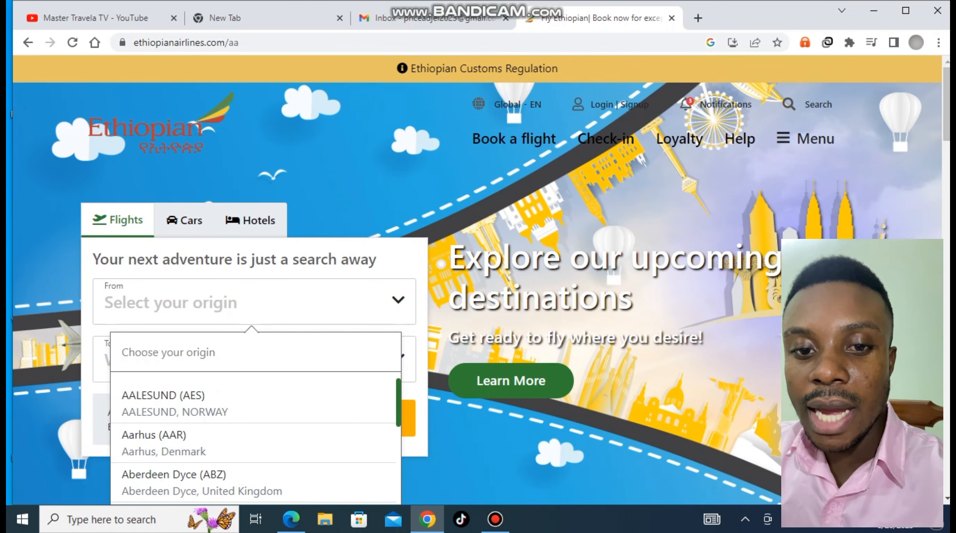
# Set origin Accra (ACC) and destination Edmonton Intl AB (YEG), found by searching 'canada'
pyautogui.write('acc')
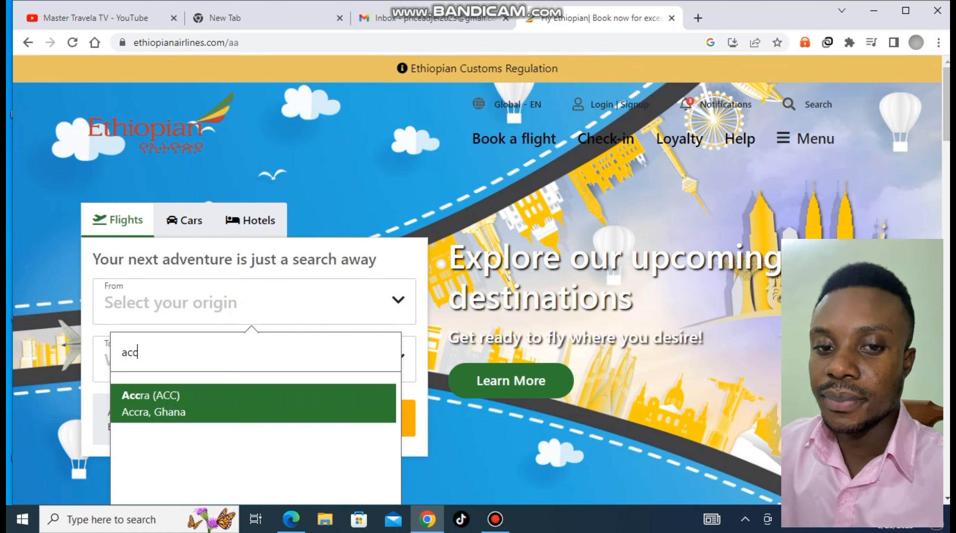
pyautogui.press('Return')
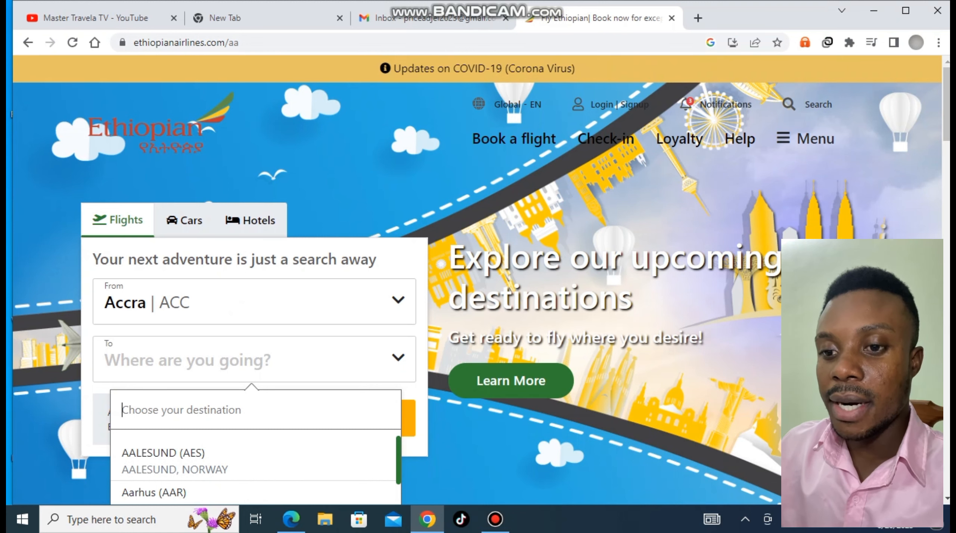
pyautogui.write('c')
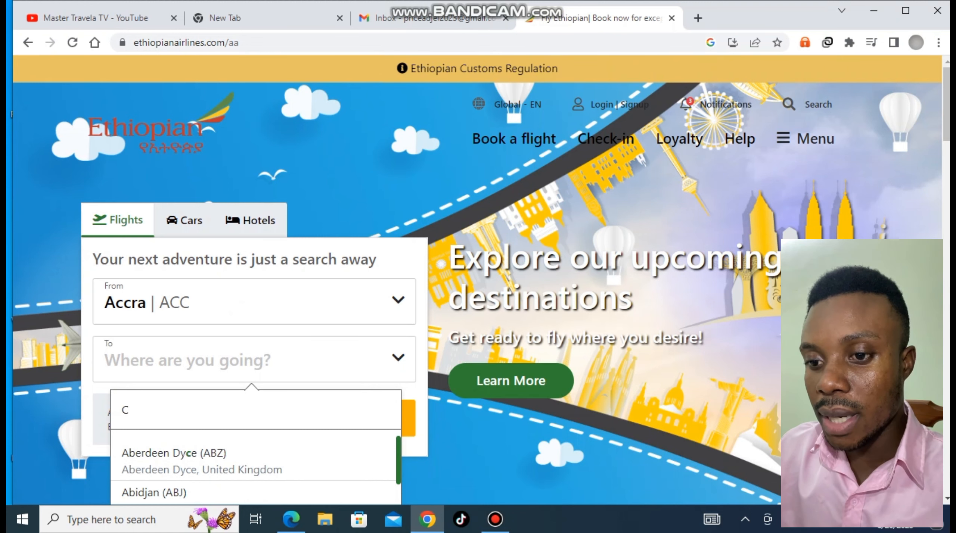
pyautogui.write('anada')
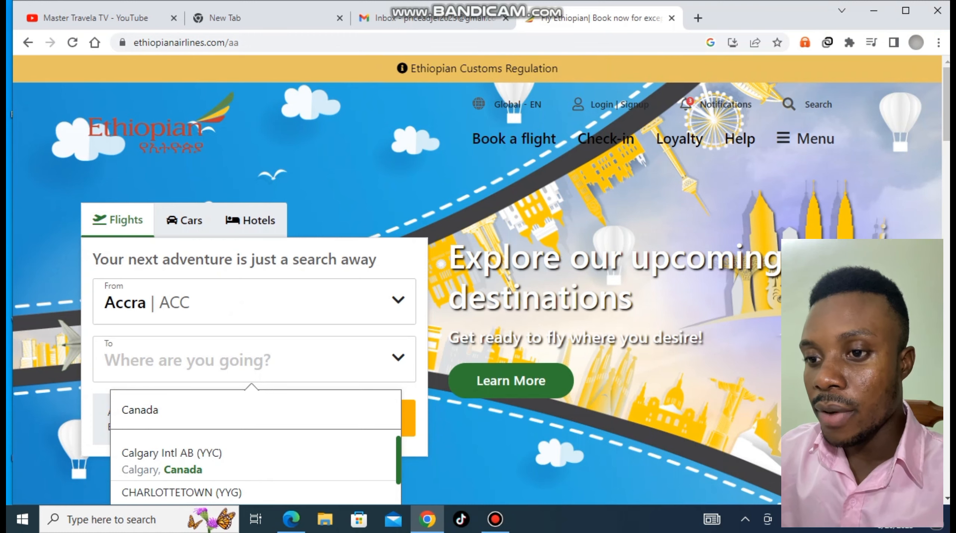
pyautogui.scroll(-2, 254, 471)
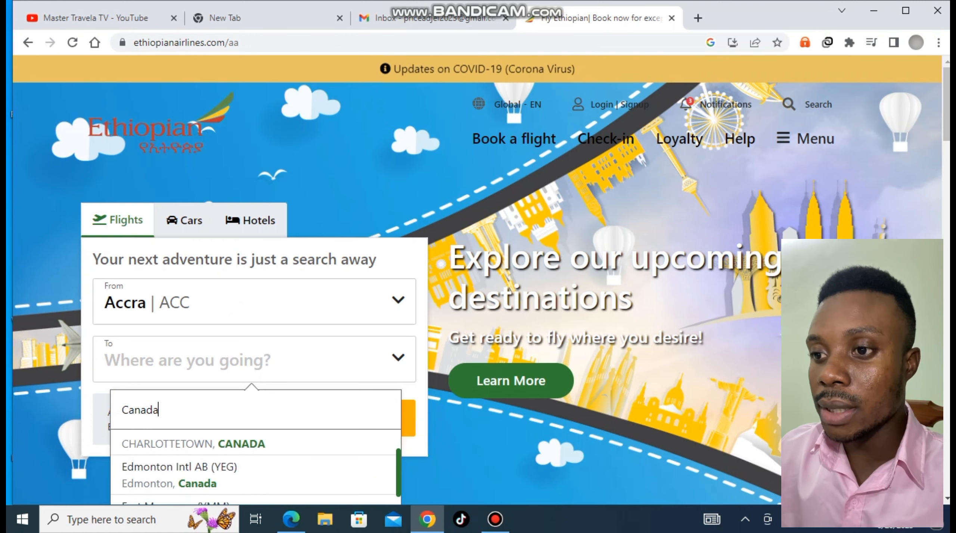
pyautogui.press('Return')
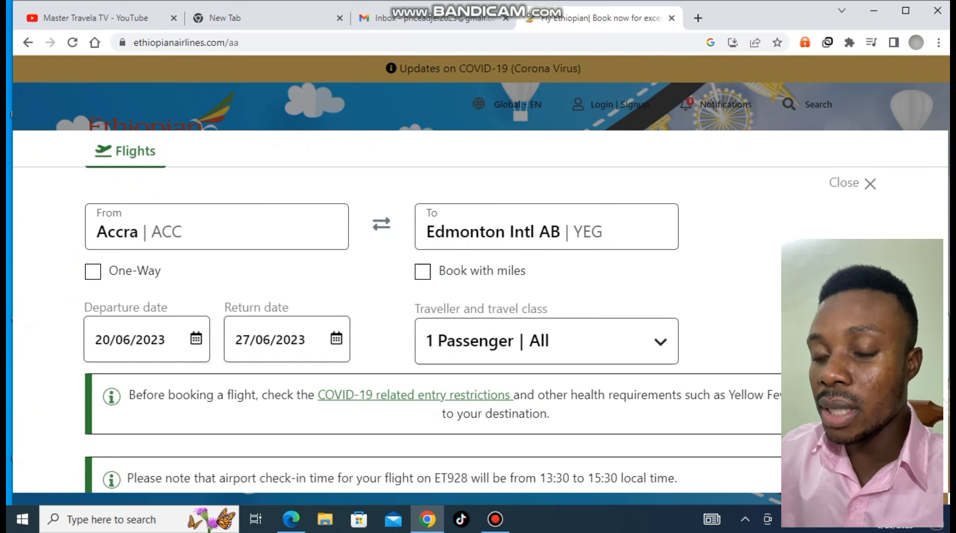
# Keep the trip round-trip and set departure to 10 September 2023
pyautogui.click(93, 271)
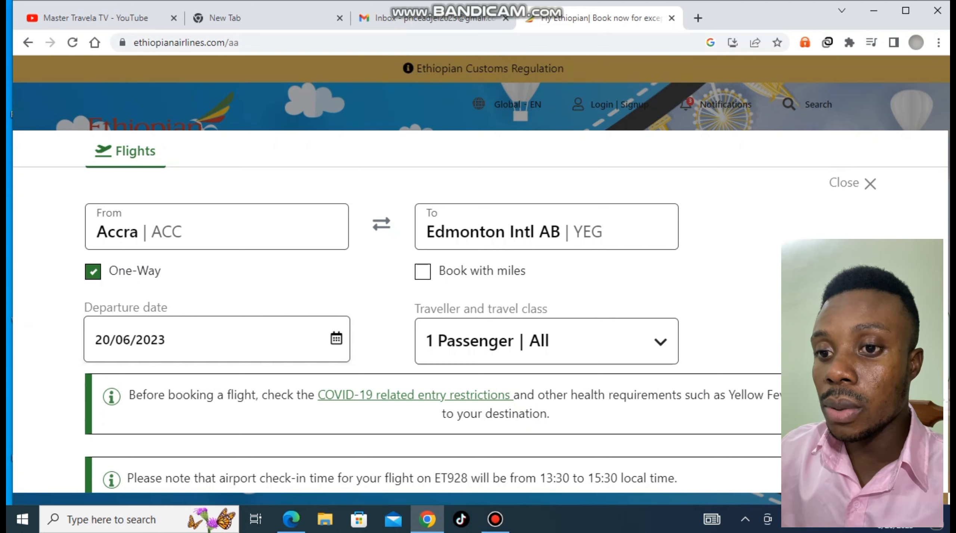
pyautogui.click(93, 271)
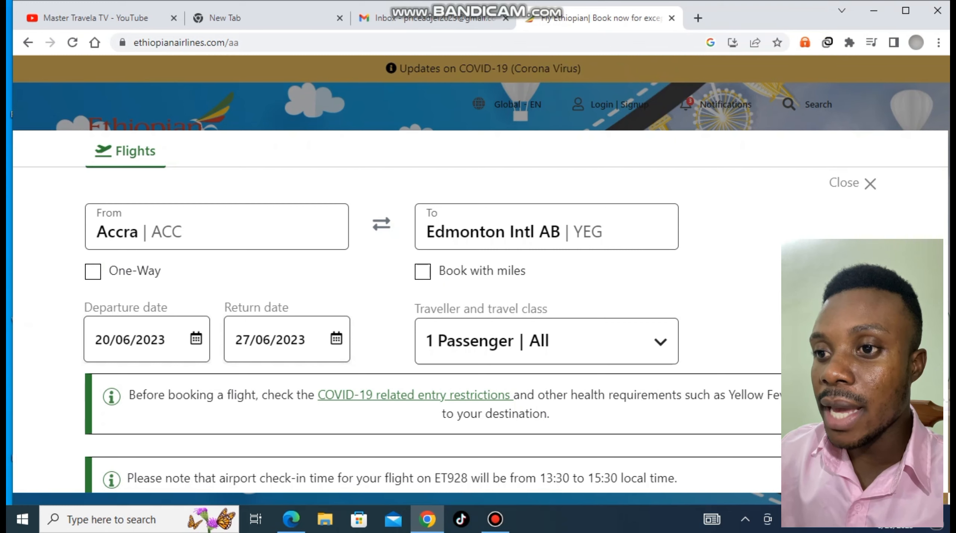
pyautogui.click(147, 339)
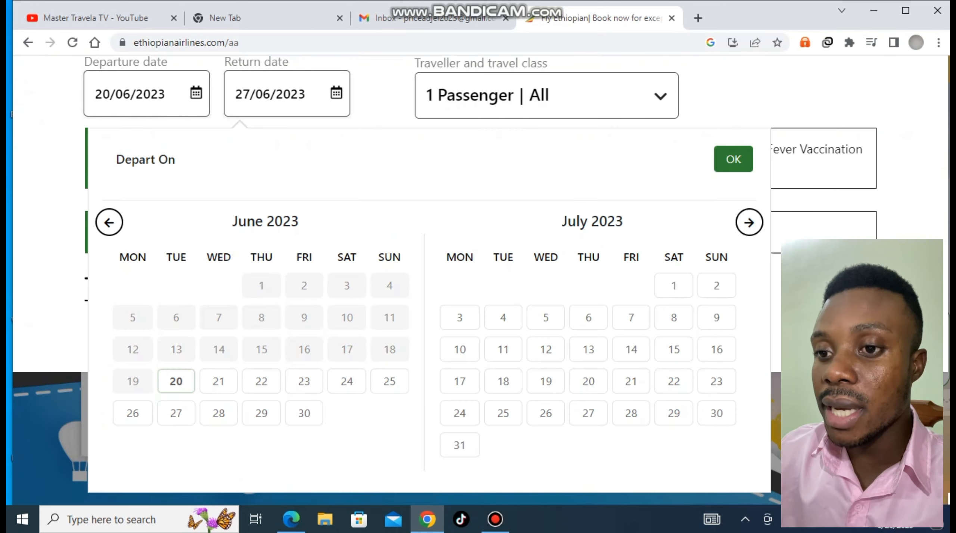
pyautogui.click(749, 222)
pyautogui.click(750, 223)
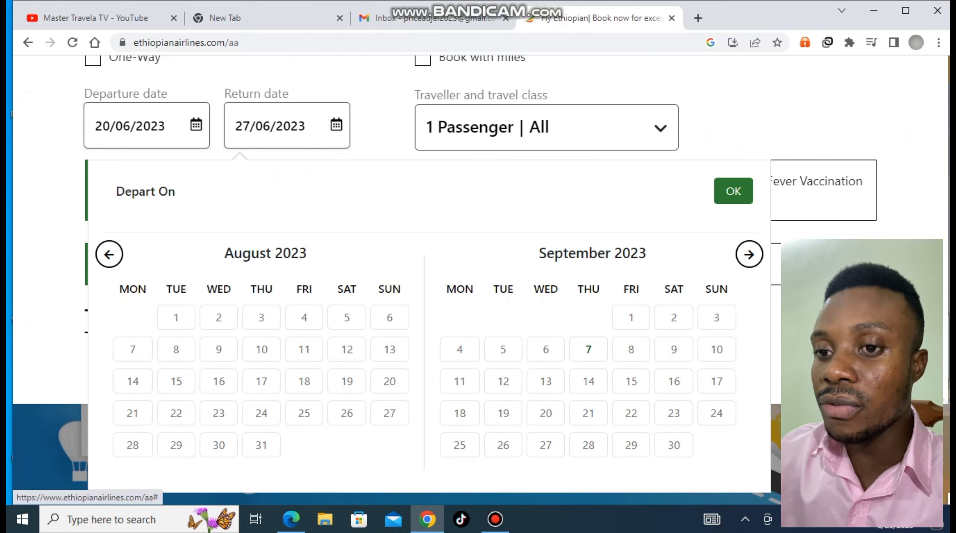
pyautogui.click(716, 350)
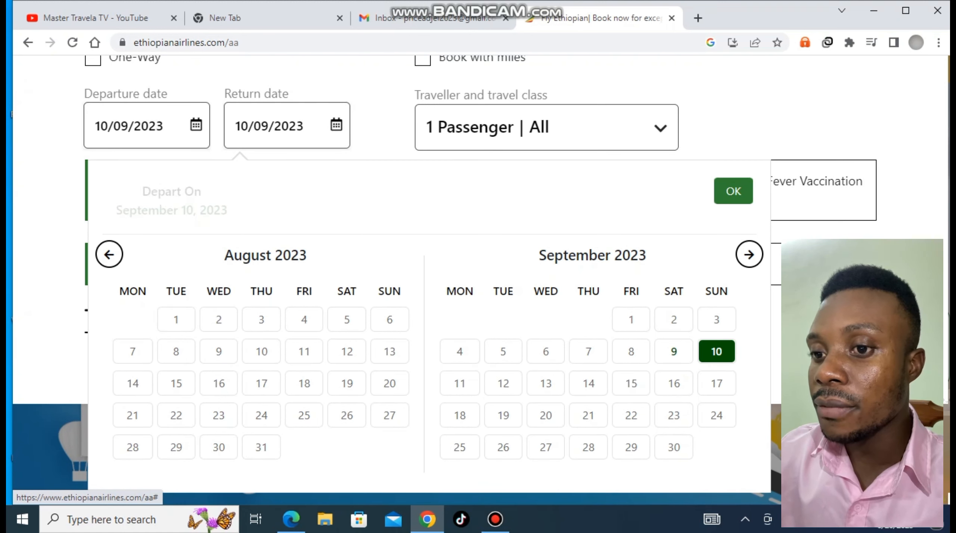
# Set the return date to 25 September 2023 and run the flight search
pyautogui.click(749, 254)
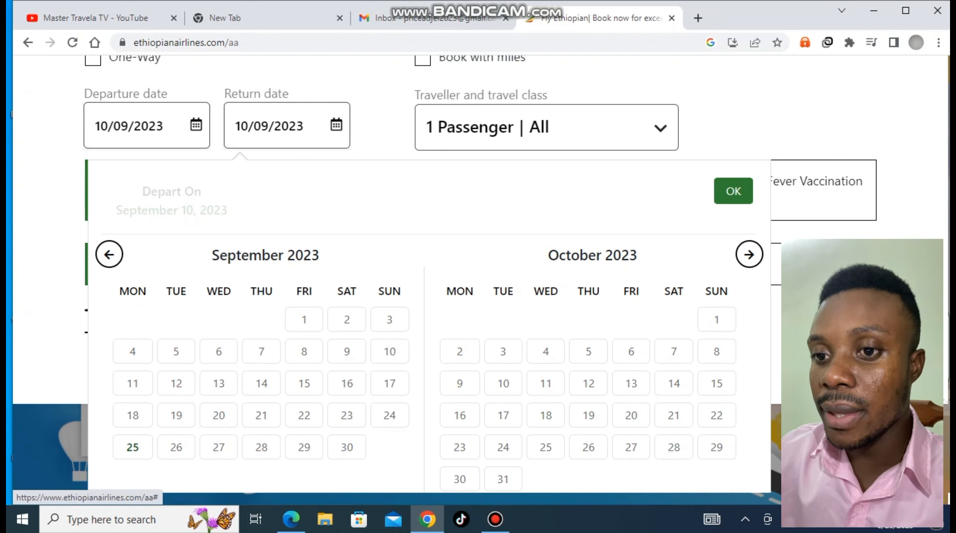
pyautogui.click(133, 447)
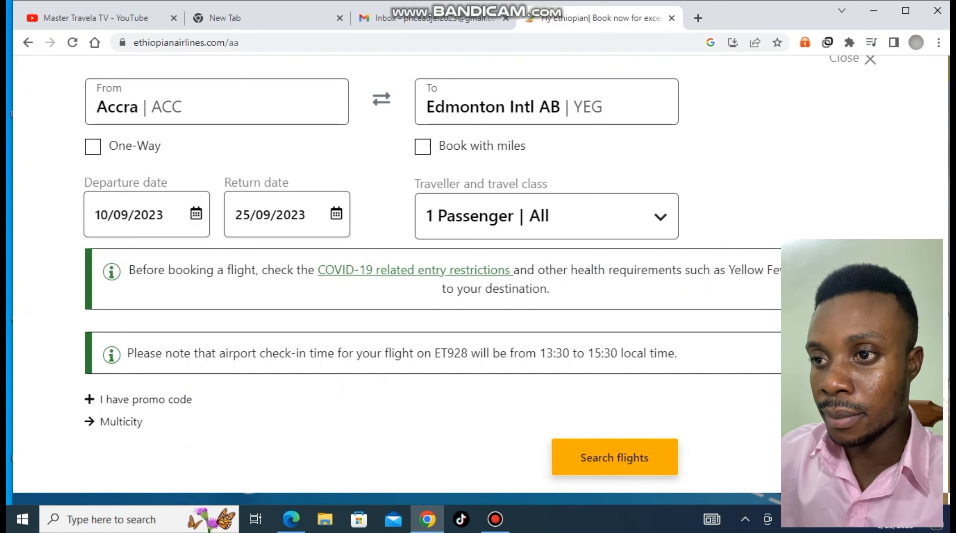
pyautogui.click(614, 457)
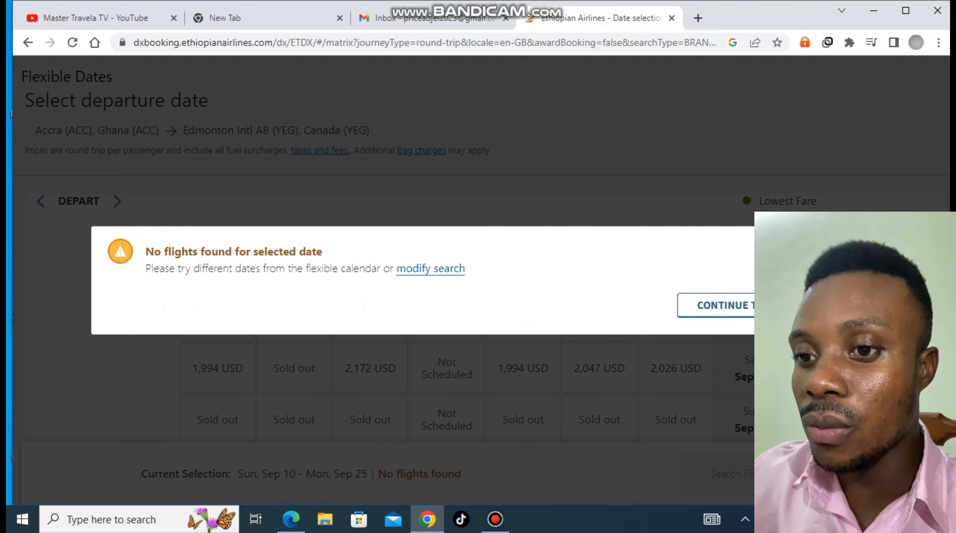
# Dismiss the no-flights warning and search Sat 9 Sep / Mon 25 Sep for 2,147 USD
pyautogui.click(773, 306)
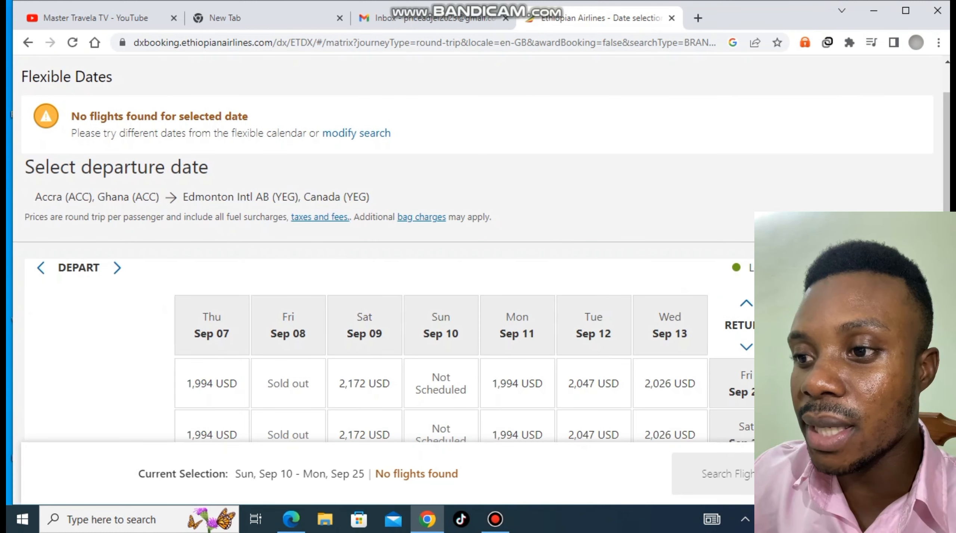
pyautogui.scroll(-3, 478, 250)
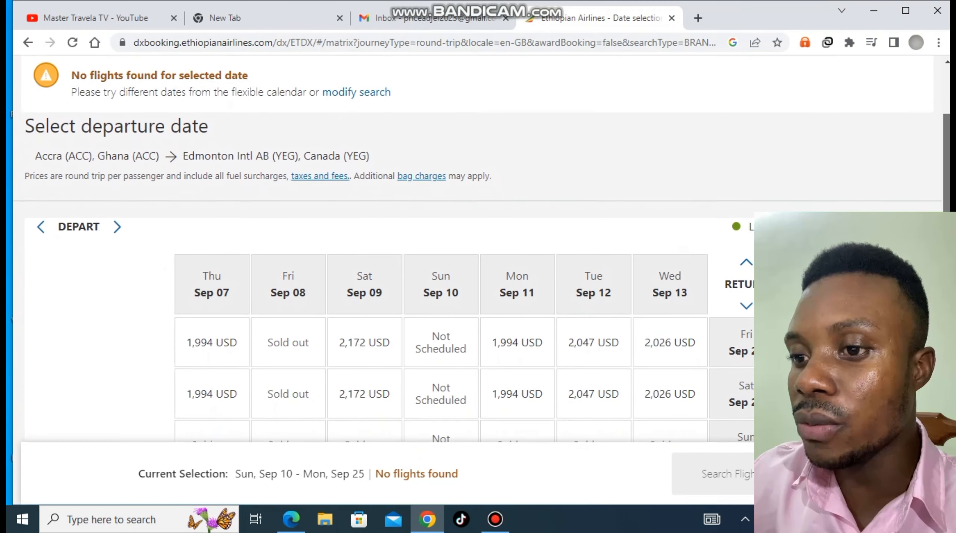
pyautogui.scroll(-2, 479, 250)
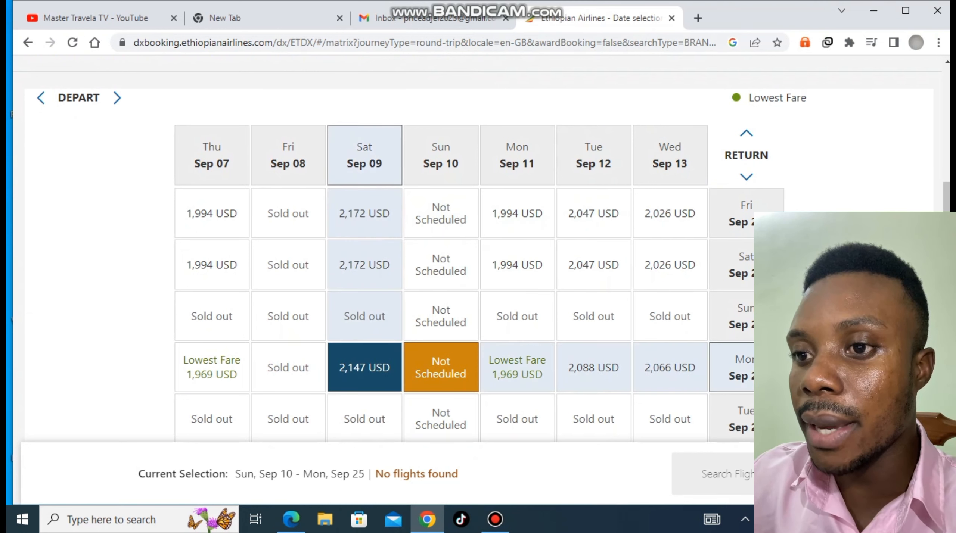
pyautogui.click(365, 368)
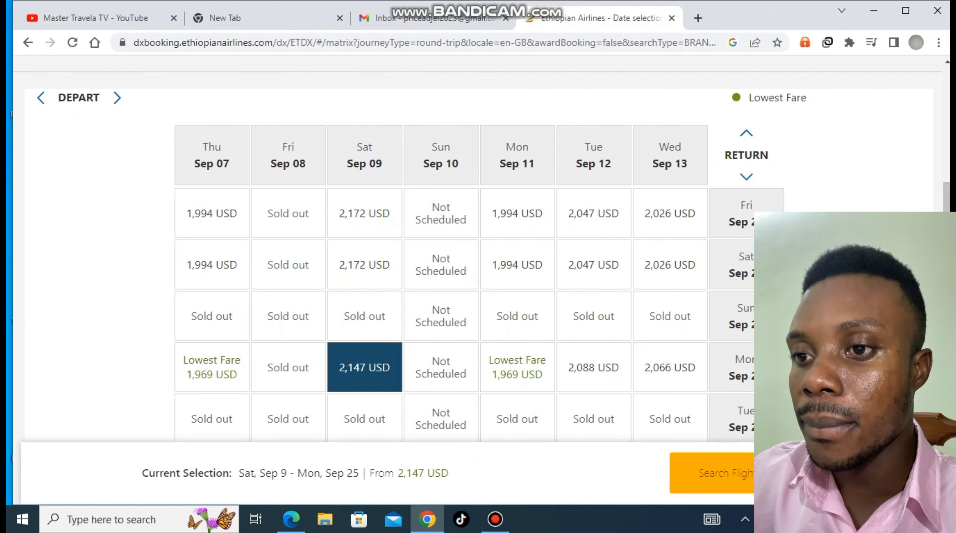
pyautogui.click(724, 473)
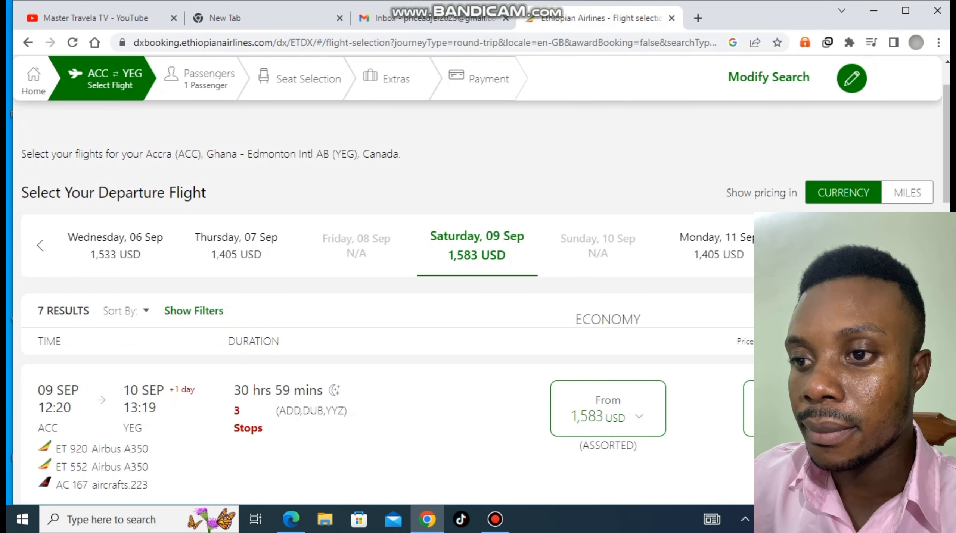
# Choose the 1,583 USD Eco Flex fare on the first 9 September departure
pyautogui.scroll(-2, 477, 277)
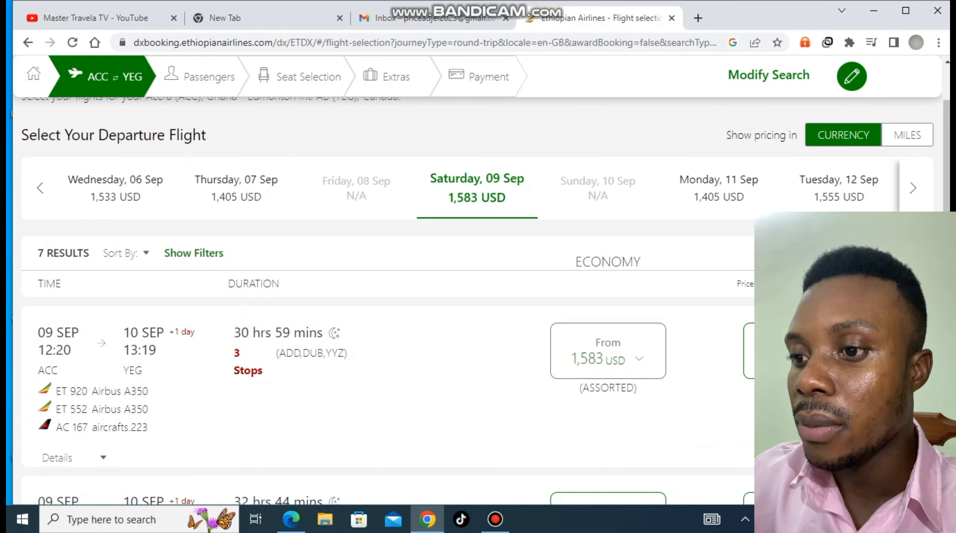
pyautogui.click(608, 352)
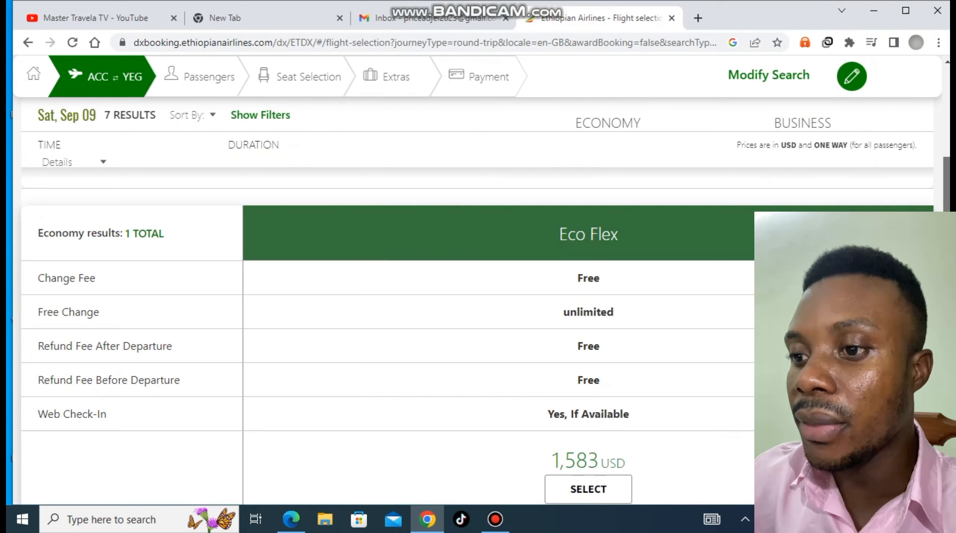
pyautogui.scroll(-5, 388, 336)
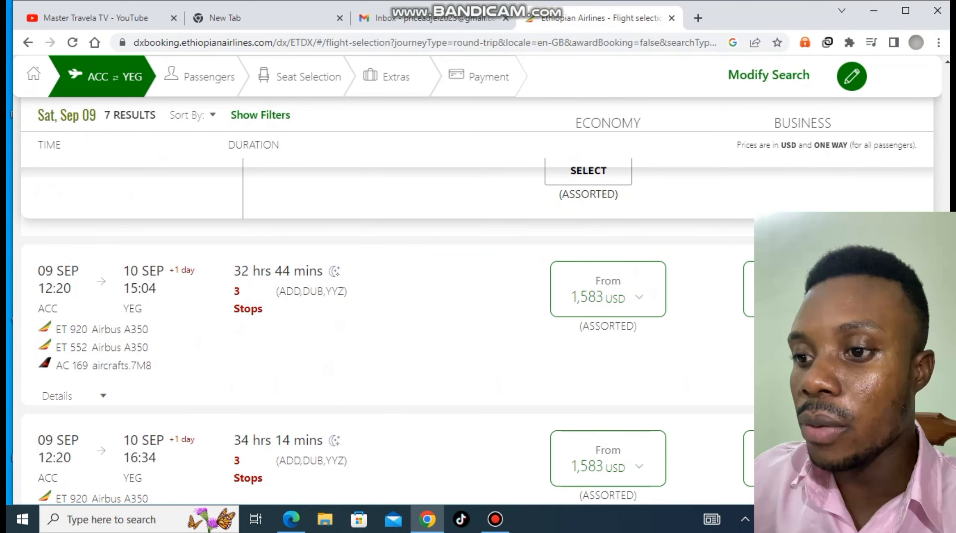
pyautogui.scroll(2, 388, 299)
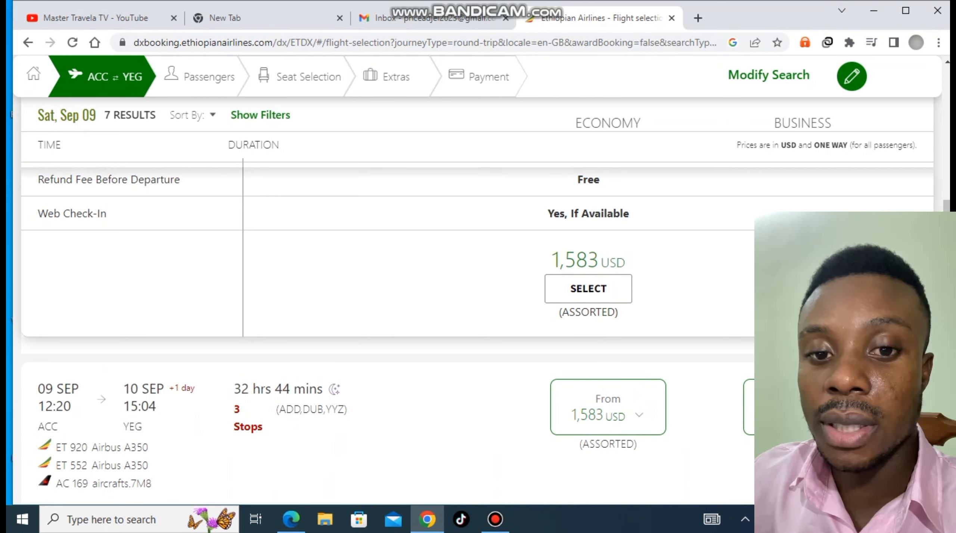
pyautogui.click(588, 288)
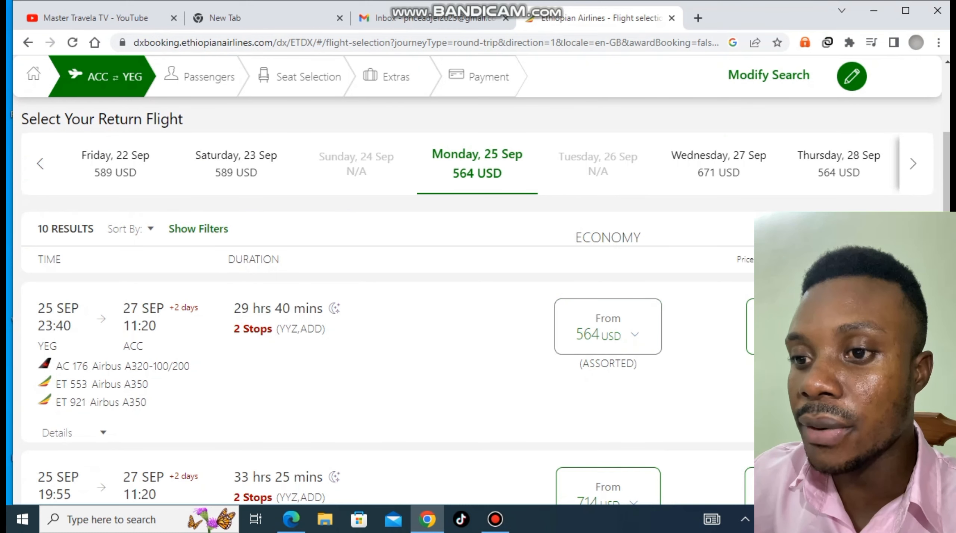
# Choose the 564 USD Economy Promo fare on the 25 September return
pyautogui.click(608, 325)
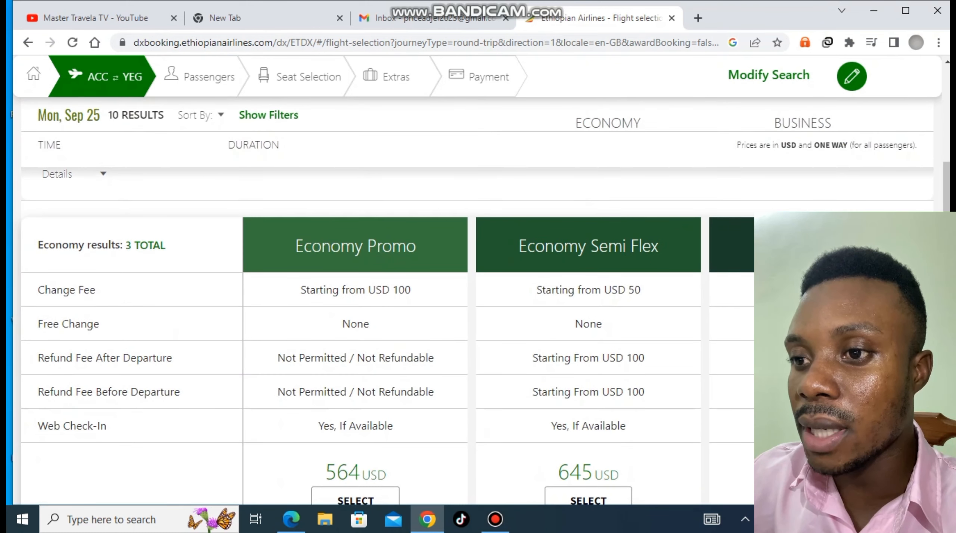
pyautogui.scroll(-8, 381, 299)
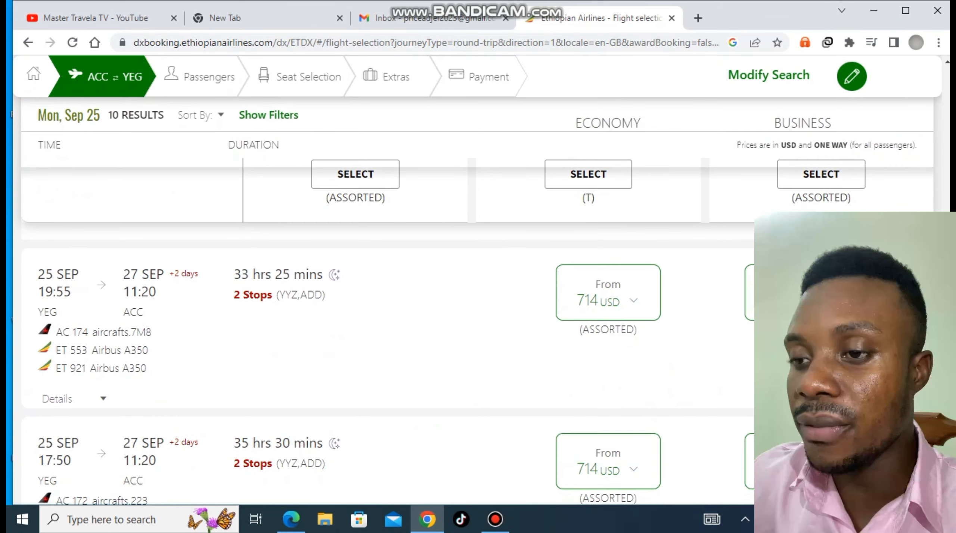
pyautogui.scroll(6, 381, 299)
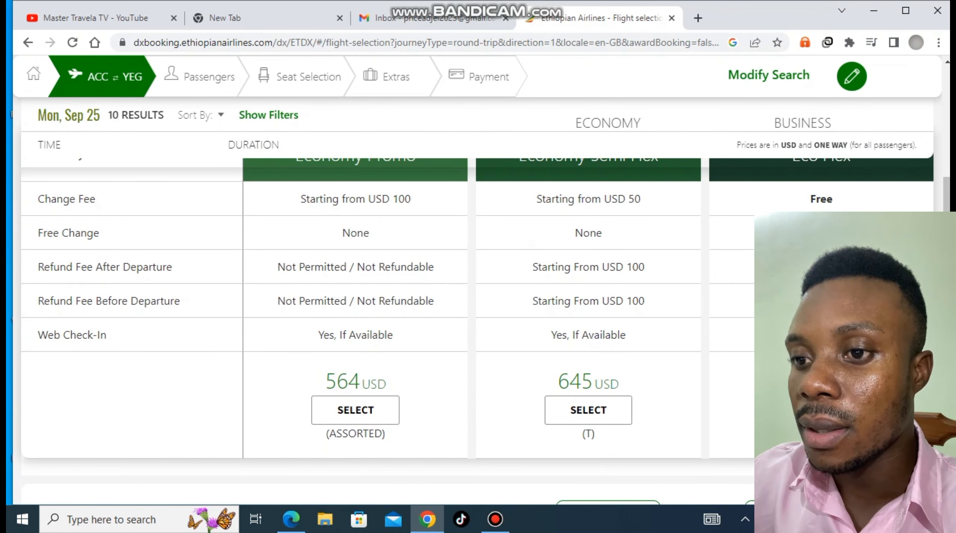
pyautogui.click(356, 410)
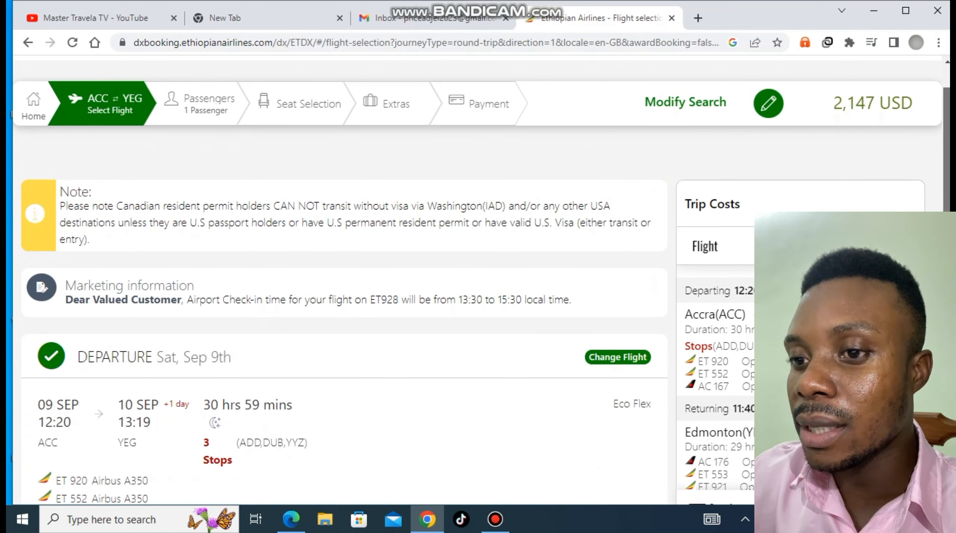
# Review the 2,147 USD flight summary and continue to passenger details as a guest
pyautogui.scroll(-3, 20, 81)
pyautogui.scroll(-2, 20, 82)
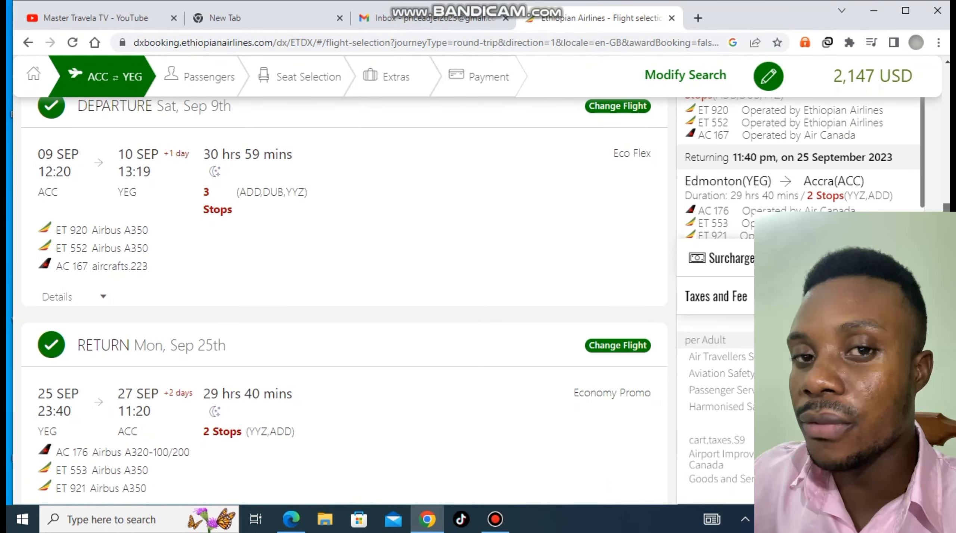
pyautogui.scroll(-4, 336, 299)
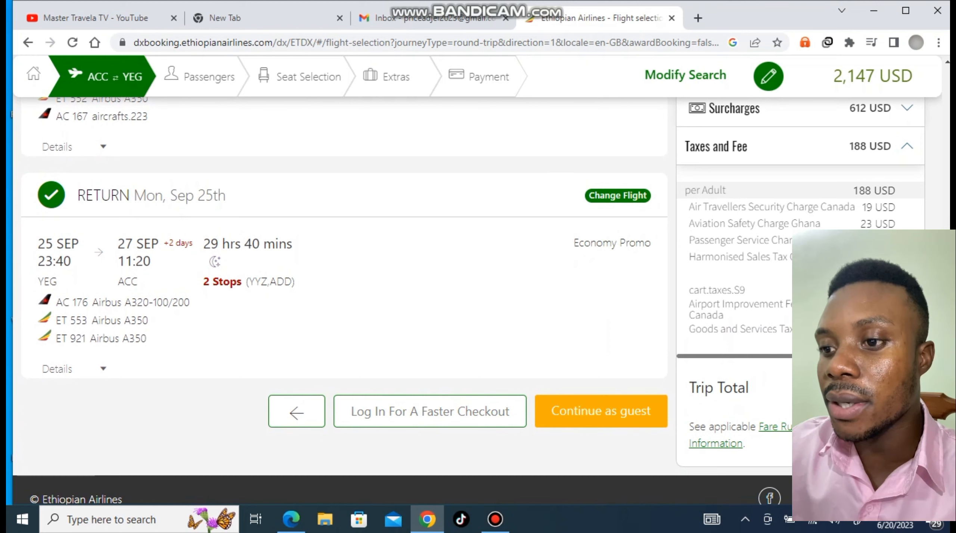
pyautogui.click(601, 411)
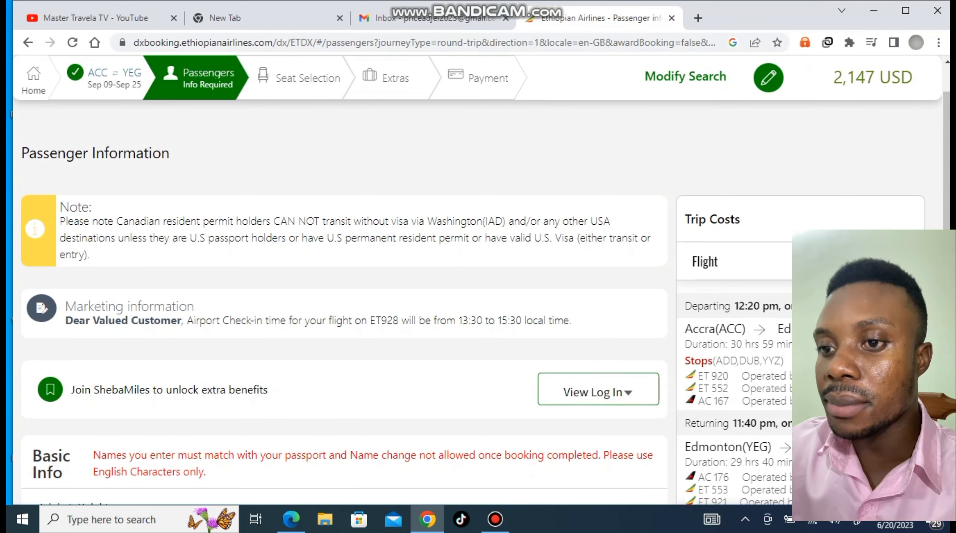
# Set the passenger title to Mrs and enter the passenger's first and last names
pyautogui.scroll(-6, 336, 299)
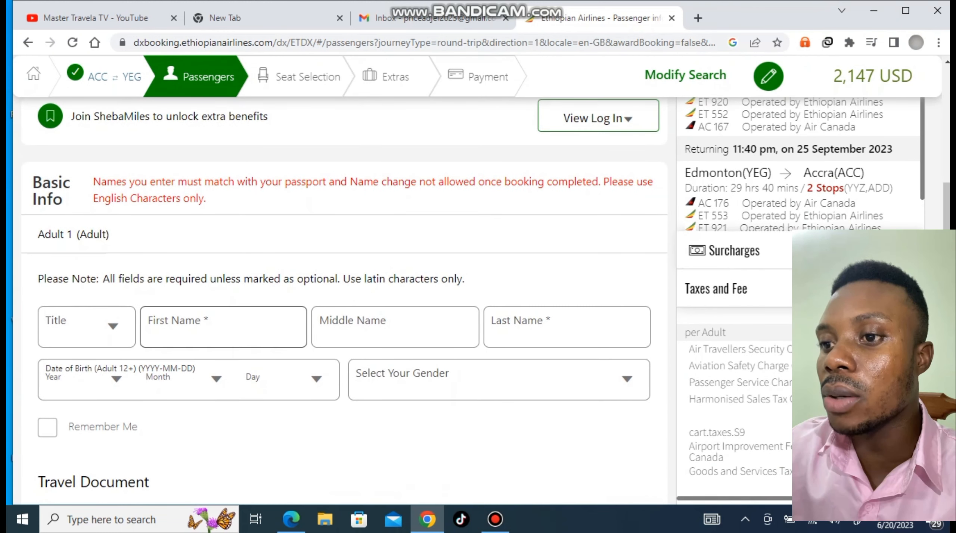
pyautogui.click(86, 325)
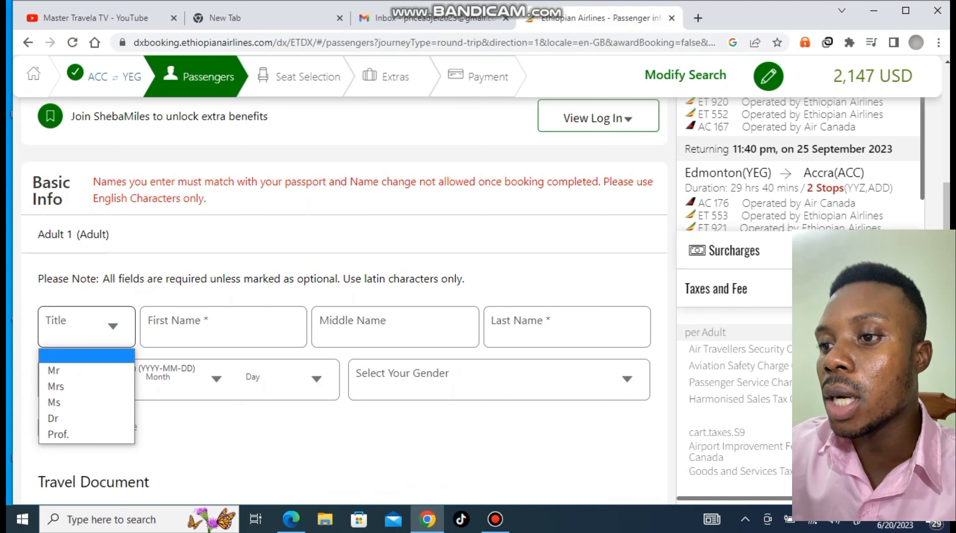
pyautogui.press('Down')
pyautogui.press('Down')
pyautogui.press('Return')
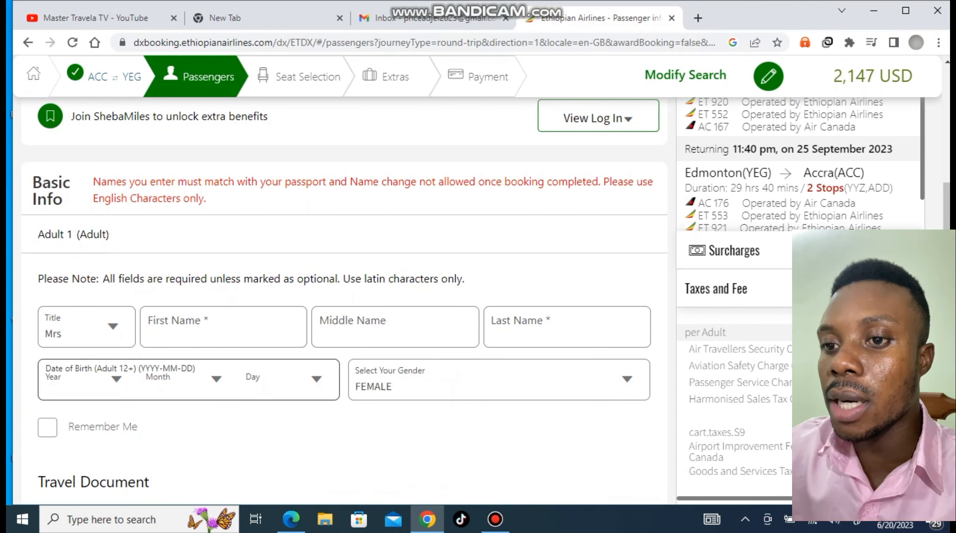
pyautogui.press('Tab')
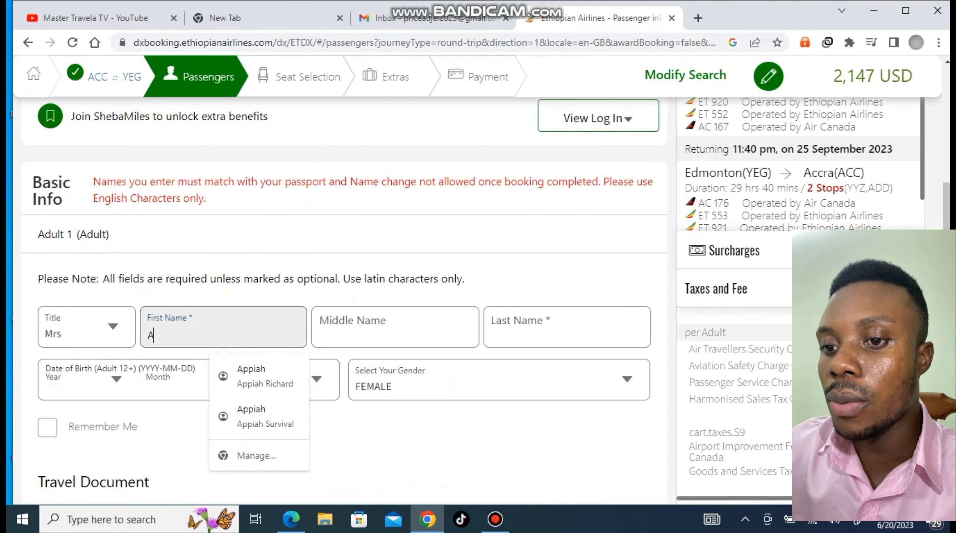
pyautogui.press('Tab')
pyautogui.press('Tab')
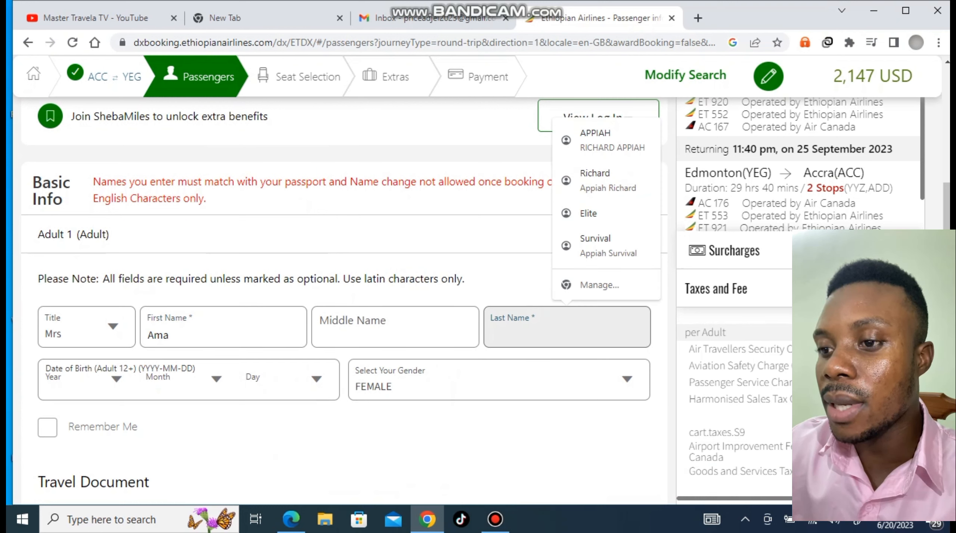
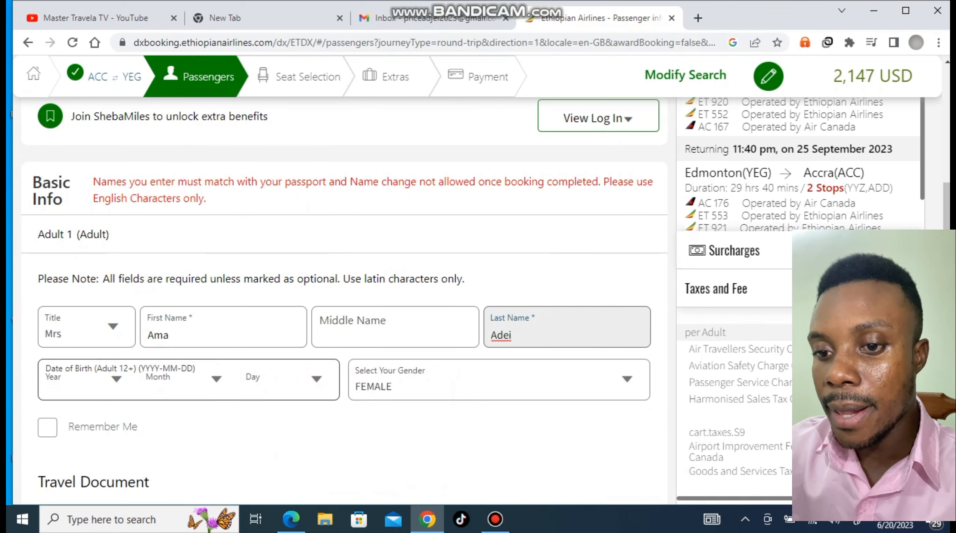
# Set the passenger's birth date to year 1998, month 1, day 1
pyautogui.press('Tab')
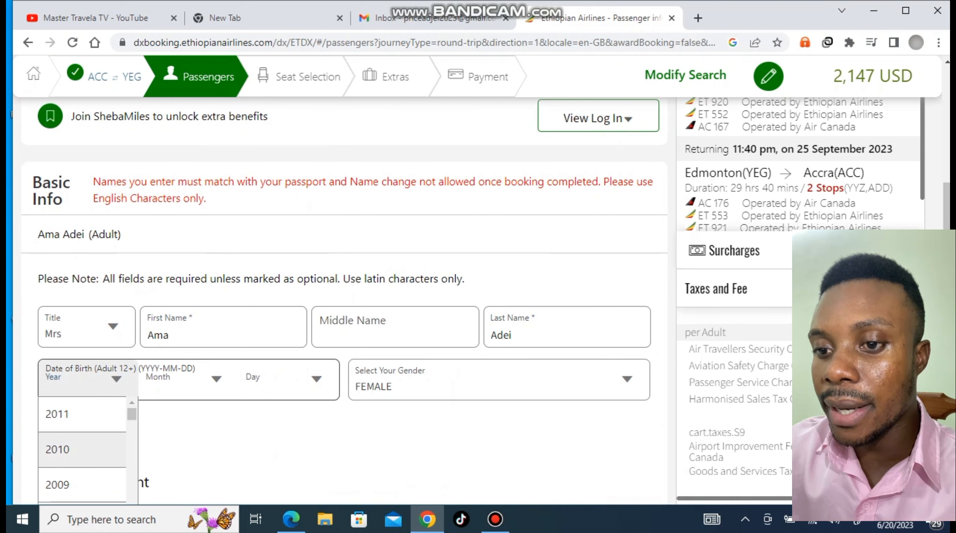
pyautogui.scroll(-5, 82, 448)
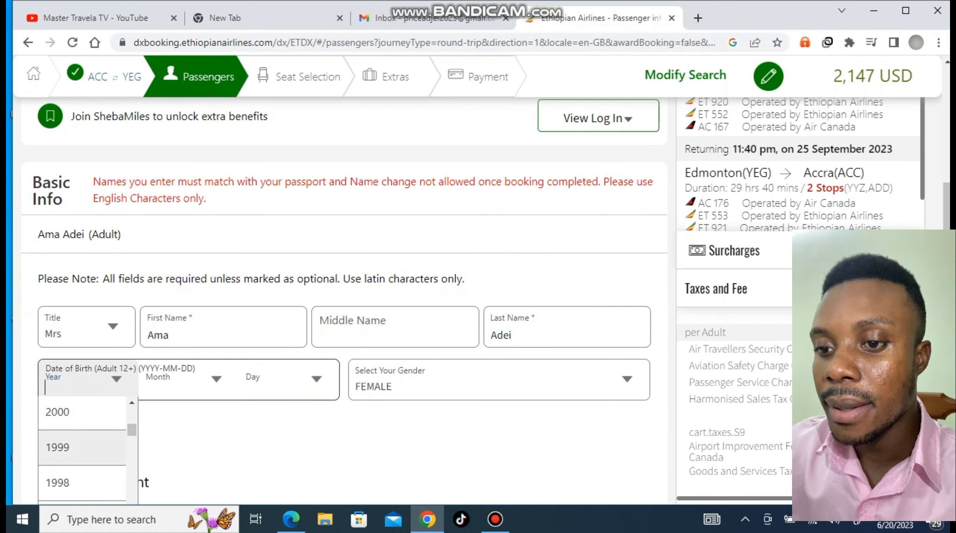
pyautogui.press('Down')
pyautogui.press('Return')
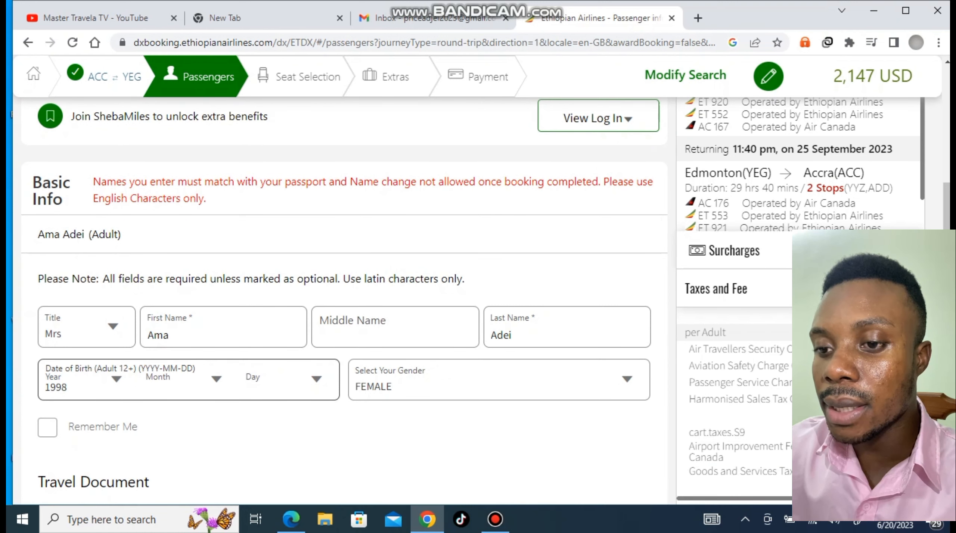
pyautogui.click(179, 379)
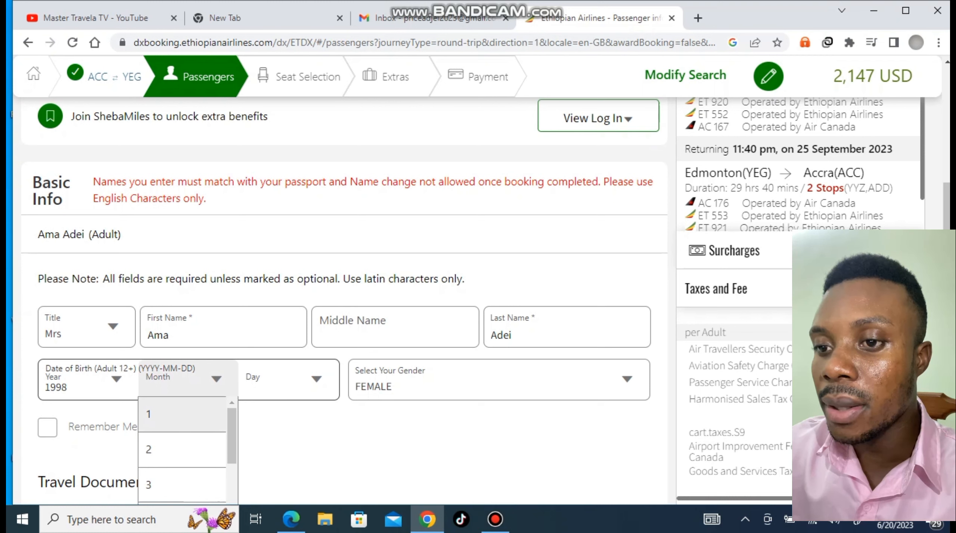
pyautogui.press('Return')
pyautogui.click(280, 380)
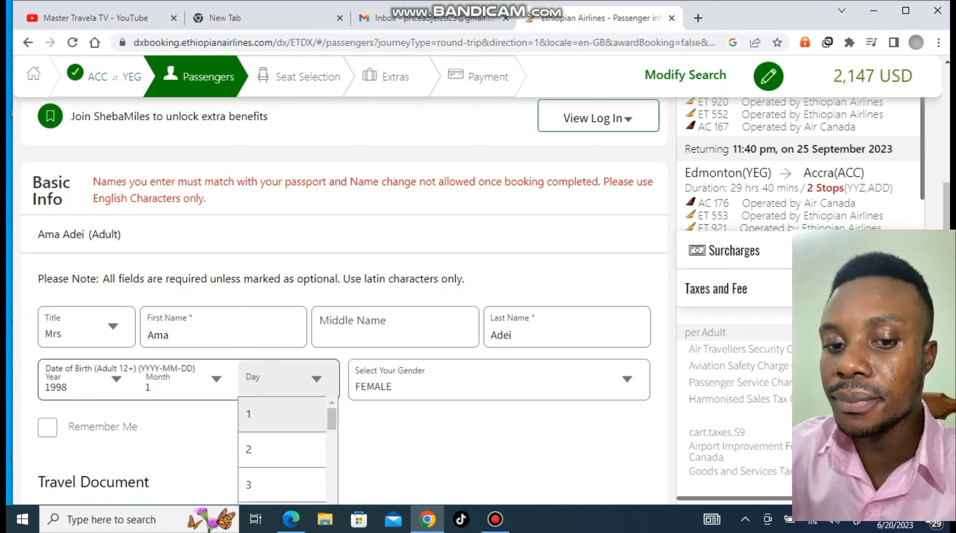
pyautogui.press('Return')
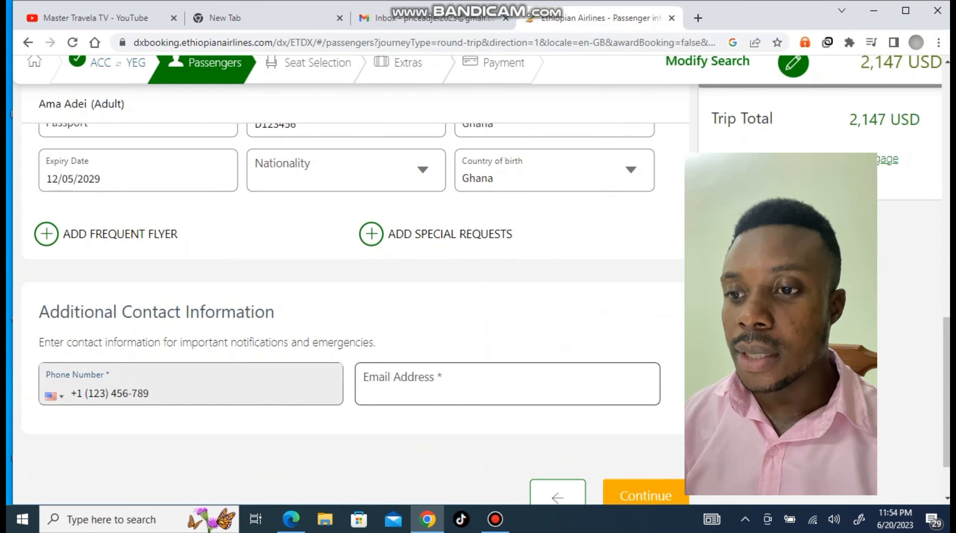
# Paste the contact e-mail address and tick the consent to receive airline offers
pyautogui.click(366, 392)
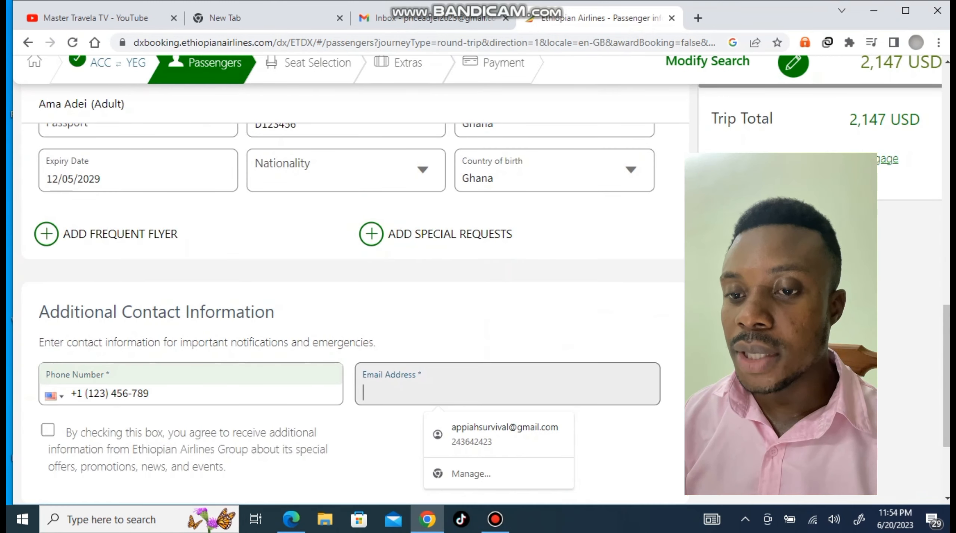
pyautogui.hotkey('ctrl', 'v')
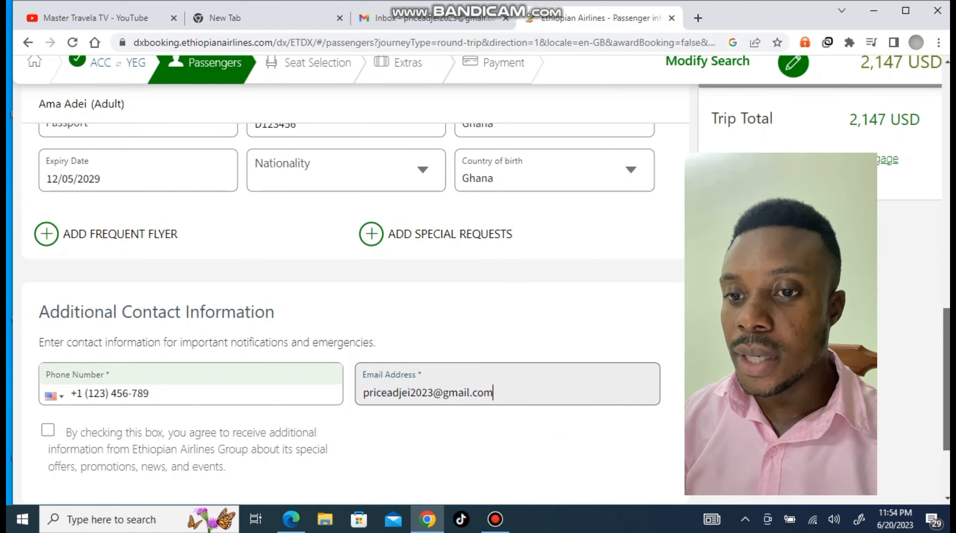
pyautogui.scroll(-3, 351, 280)
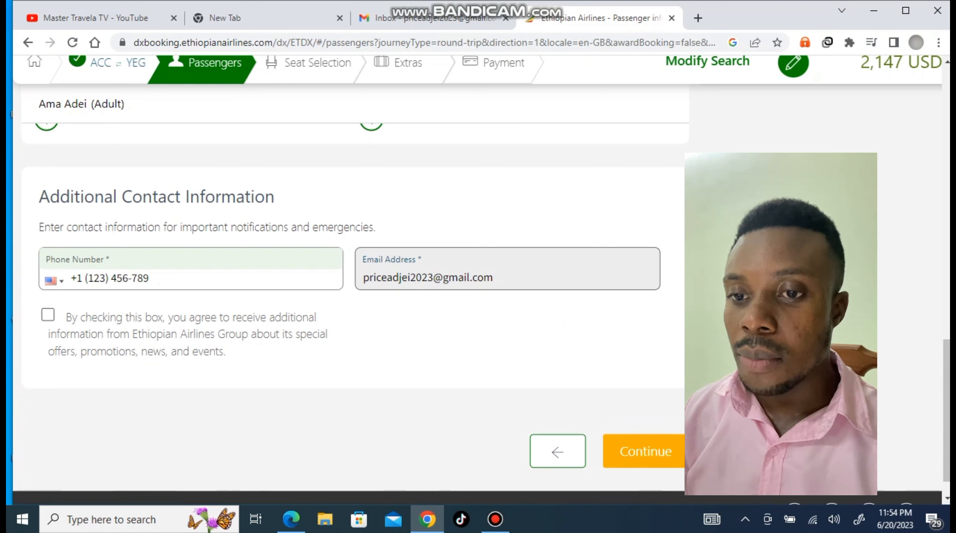
pyautogui.click(47, 314)
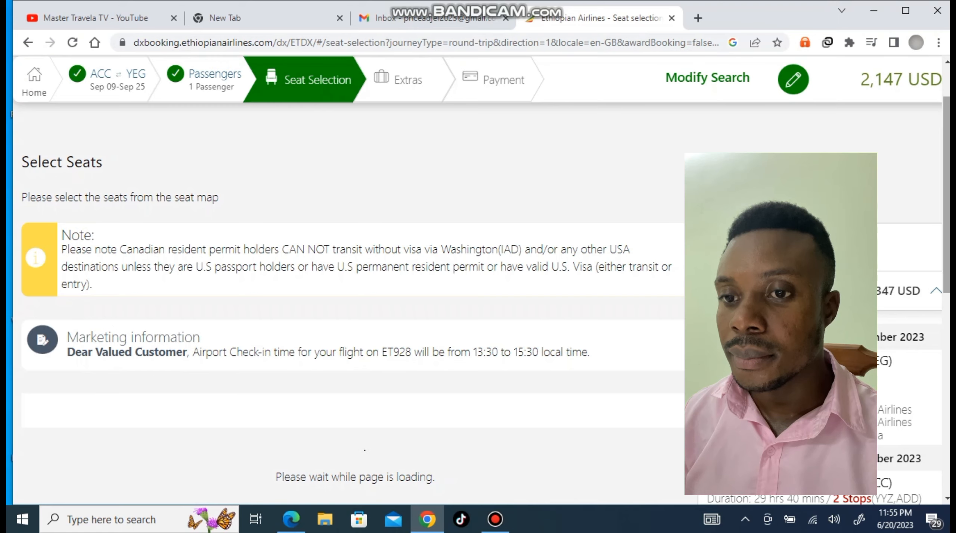
# Scroll past the seat map and proceed to Extras without choosing any seats
pyautogui.scroll(-3, 351, 280)
pyautogui.scroll(-2, 351, 280)
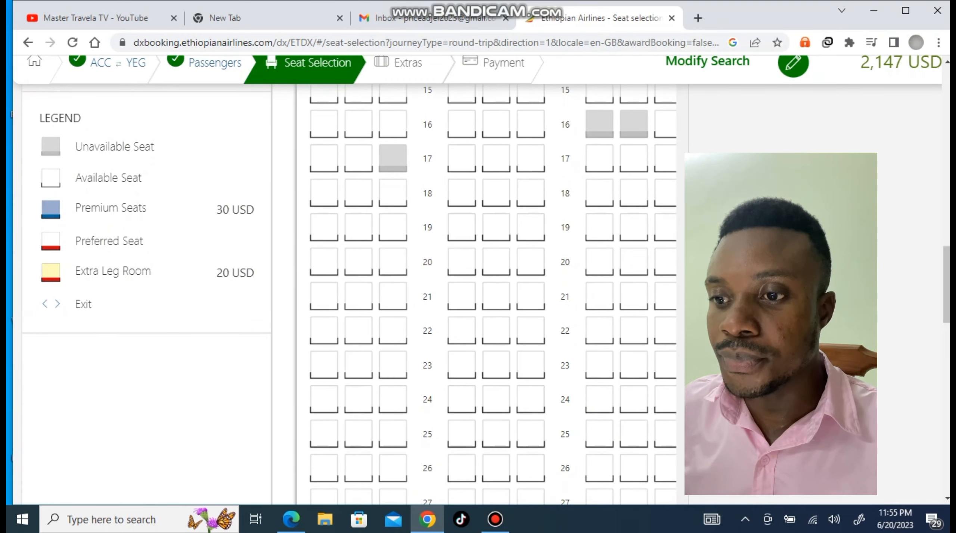
pyautogui.scroll(-8, 493, 294)
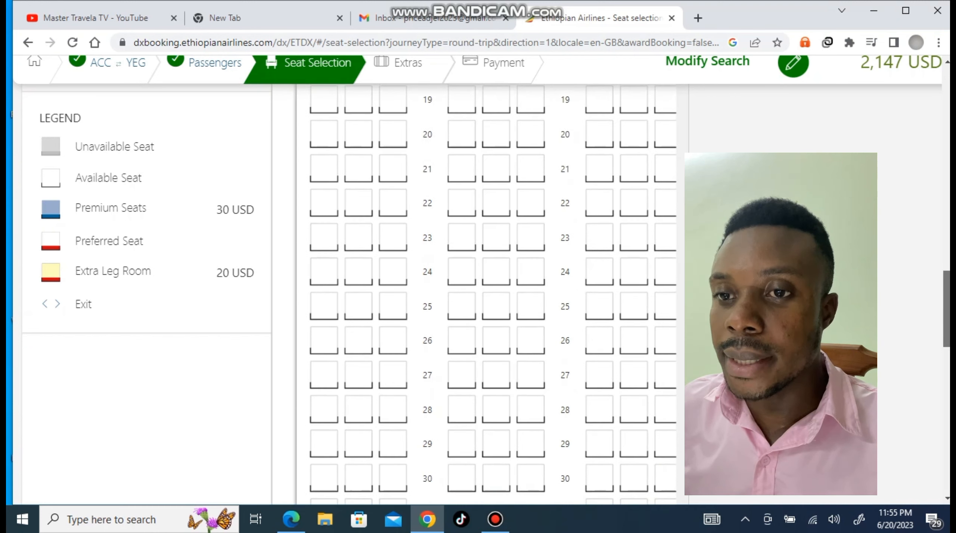
pyautogui.scroll(-7, 492, 294)
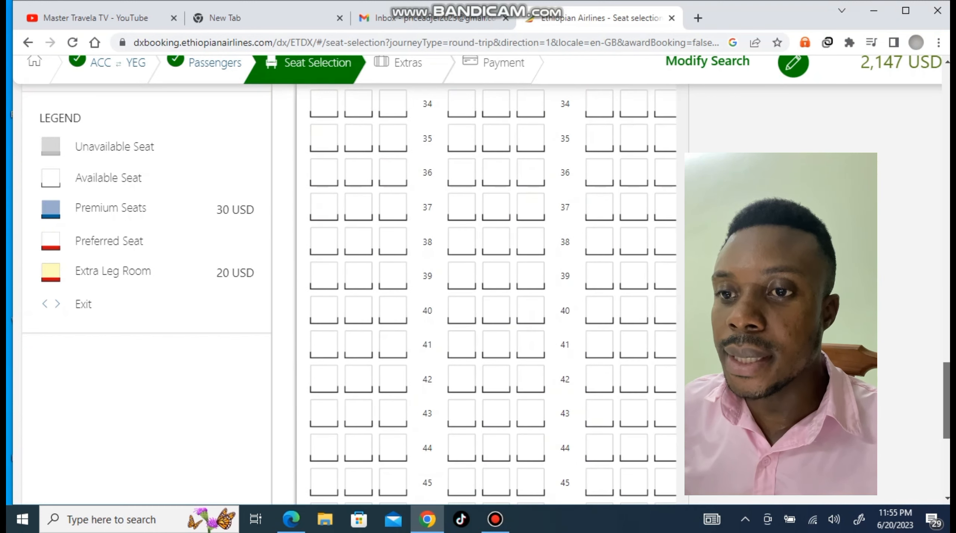
pyautogui.scroll(-1, 493, 294)
pyautogui.moveTo(946, 434); pyautogui.dragTo(946, 458)
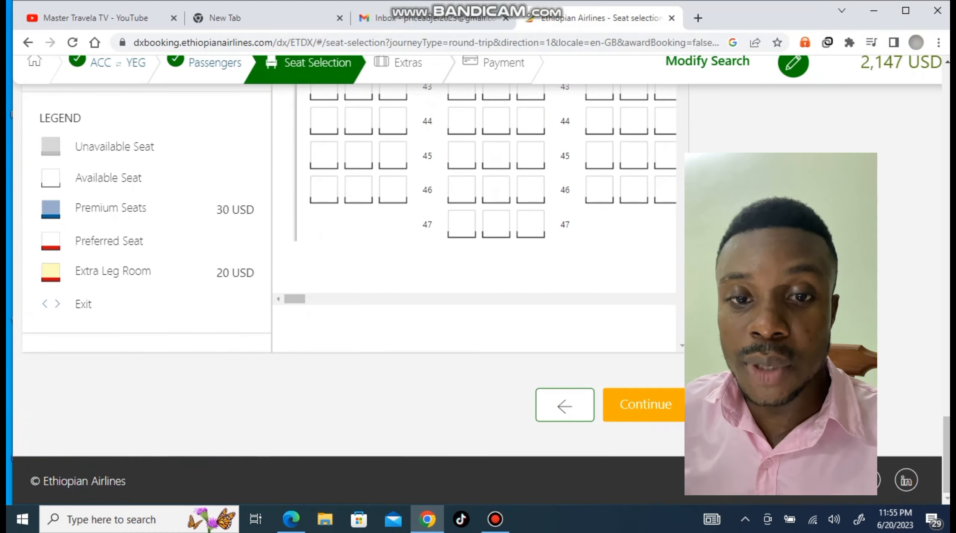
pyautogui.click(645, 404)
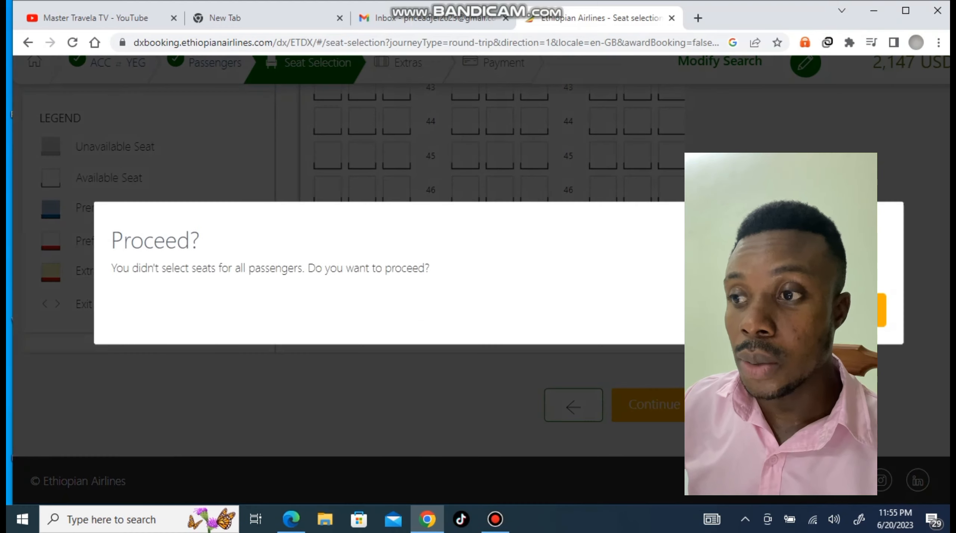
pyautogui.click(850, 311)
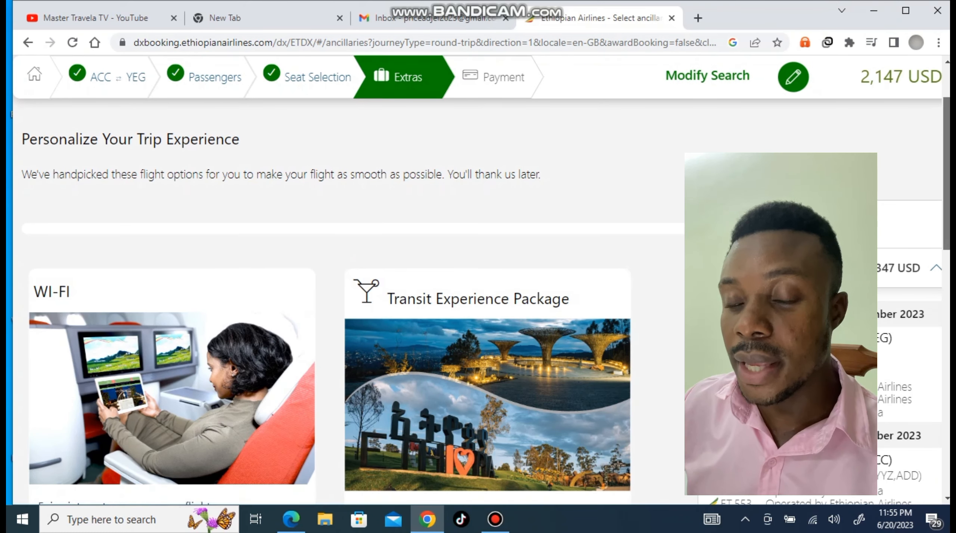
# Pass over the WI-FI and Transit Experience Package add-ons and continue to Payment
pyautogui.scroll(-5, 347, 281)
pyautogui.scroll(-3, 347, 280)
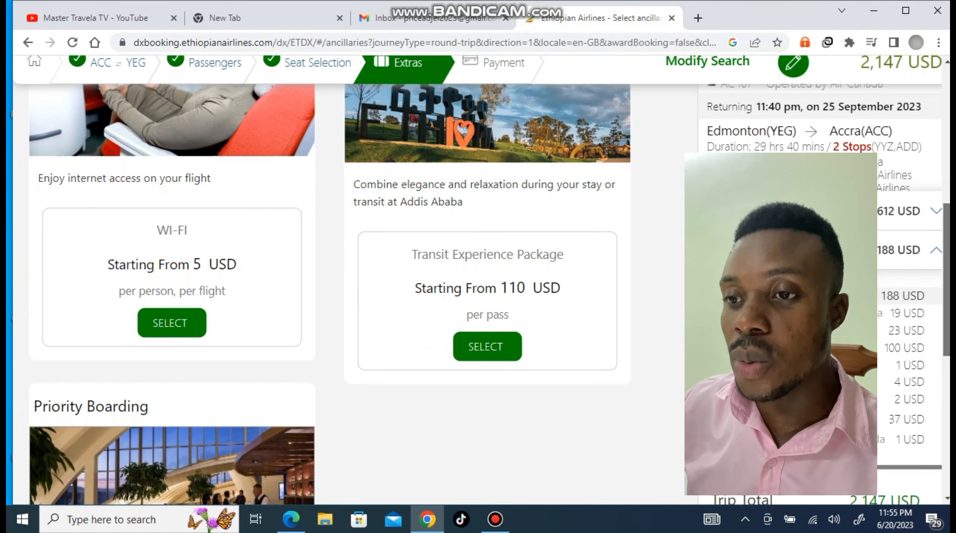
pyautogui.scroll(-7, 348, 280)
pyautogui.scroll(-1, 348, 280)
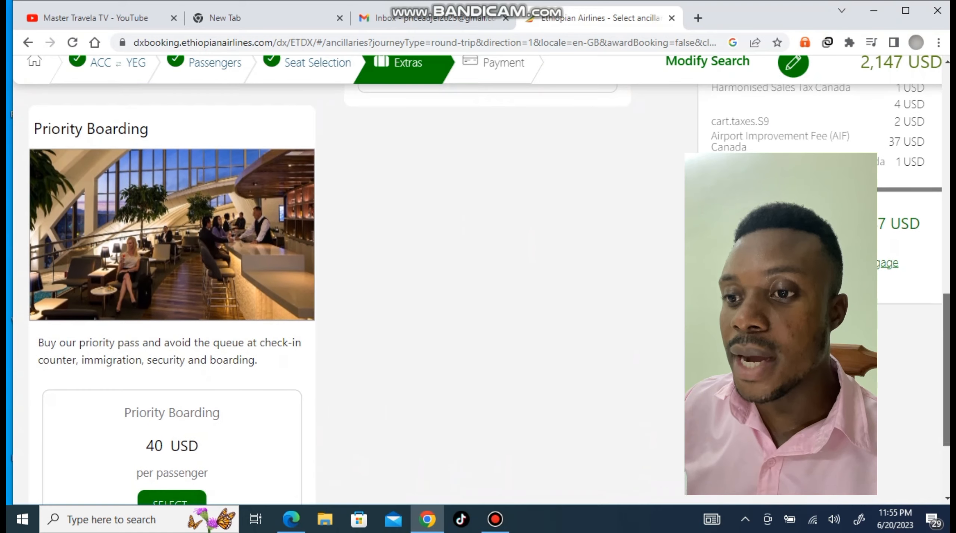
pyautogui.scroll(-4, 348, 280)
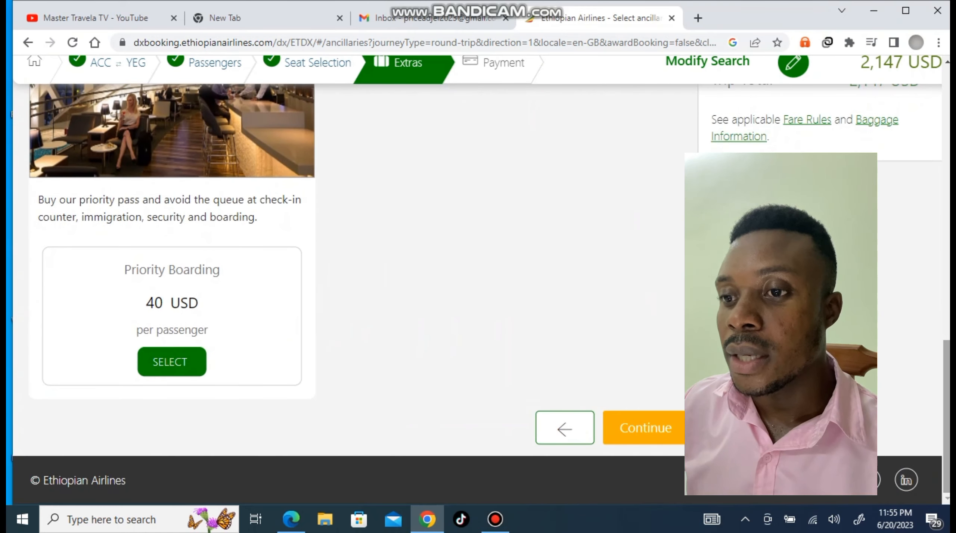
pyautogui.click(645, 428)
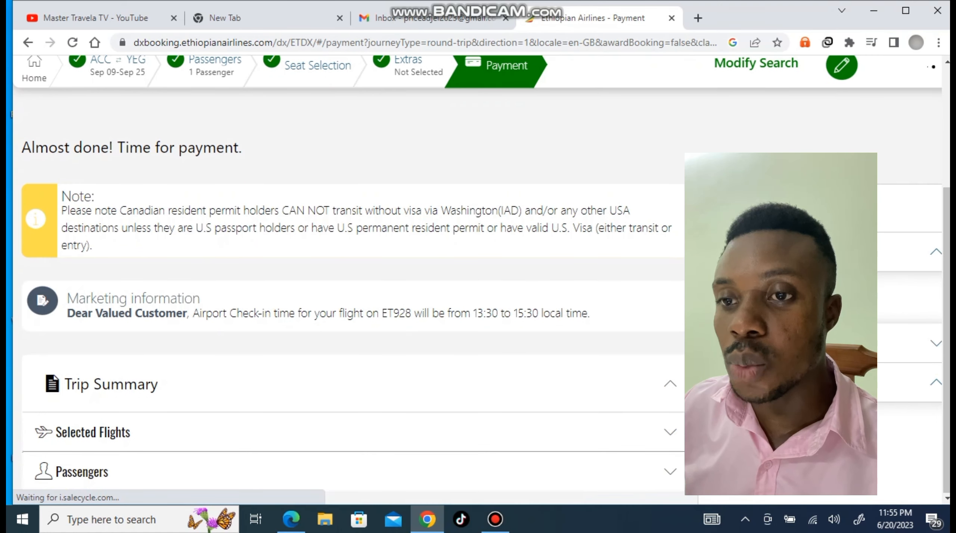
pyautogui.scroll(-2, 478, 284)
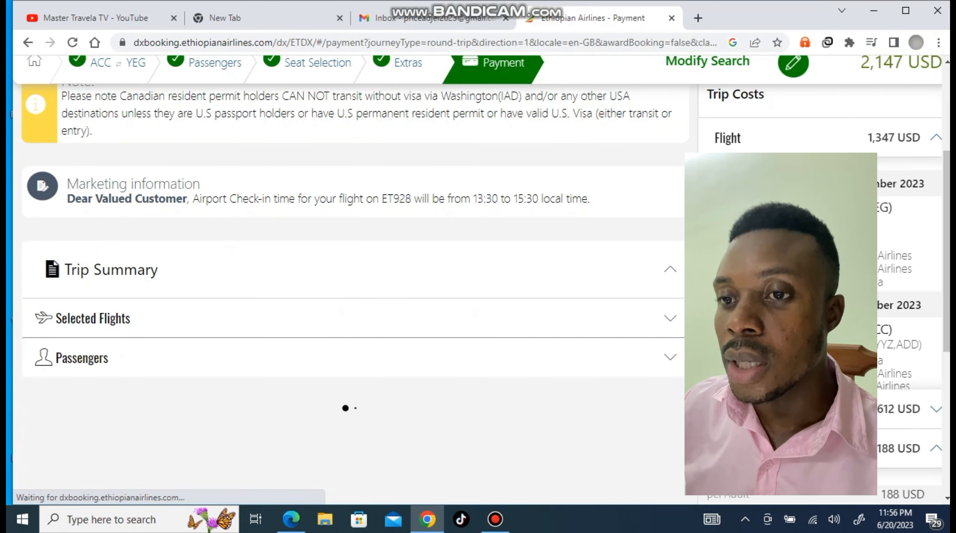
pyautogui.scroll(-3, 478, 284)
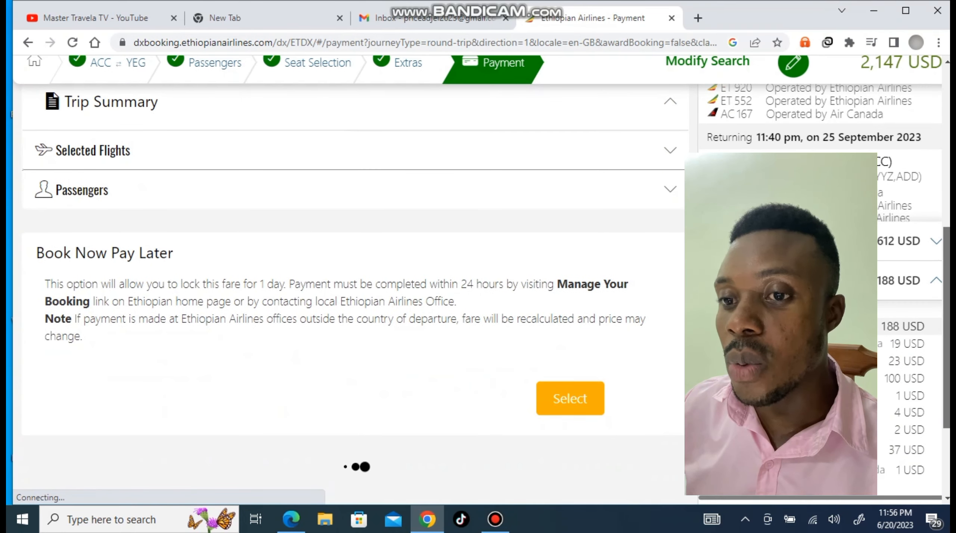
pyautogui.scroll(-1, 478, 284)
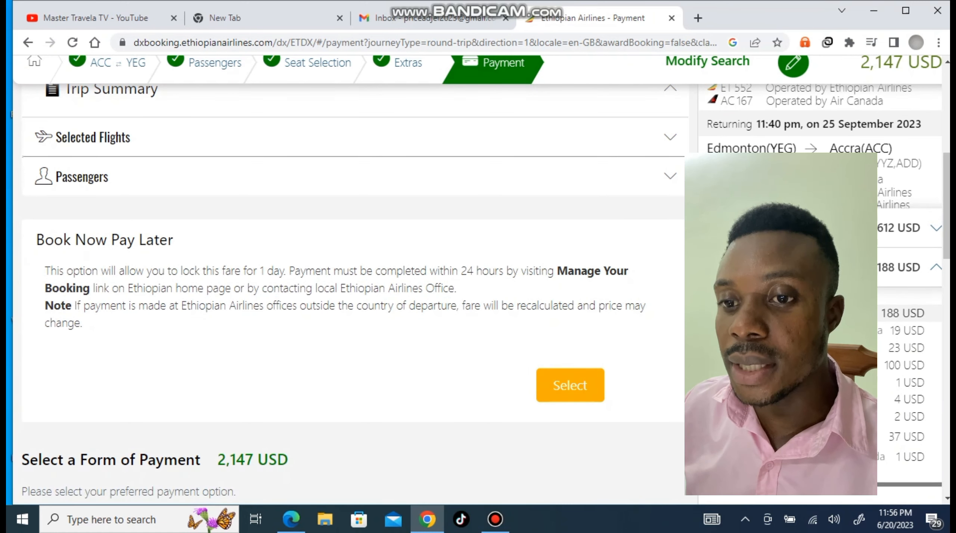
pyautogui.click(570, 386)
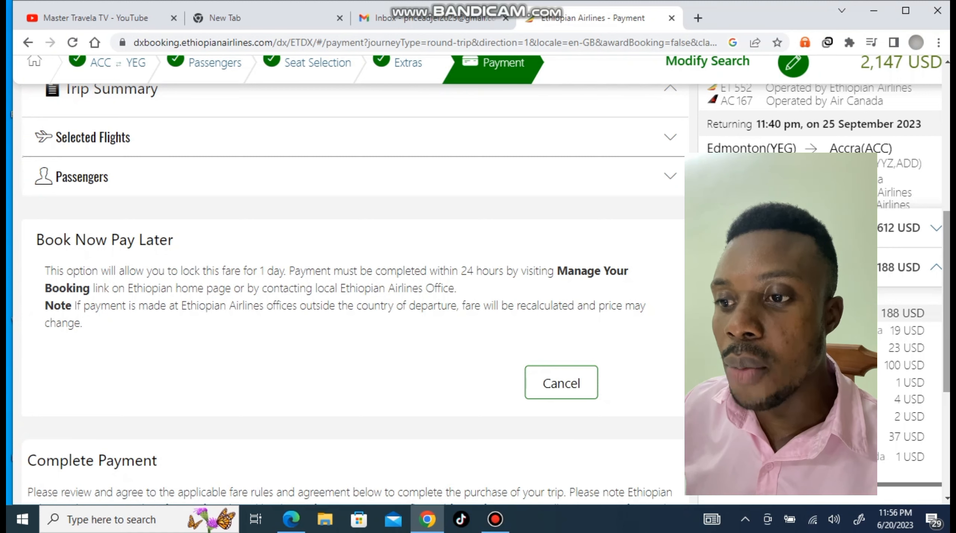
pyautogui.scroll(-7, 351, 295)
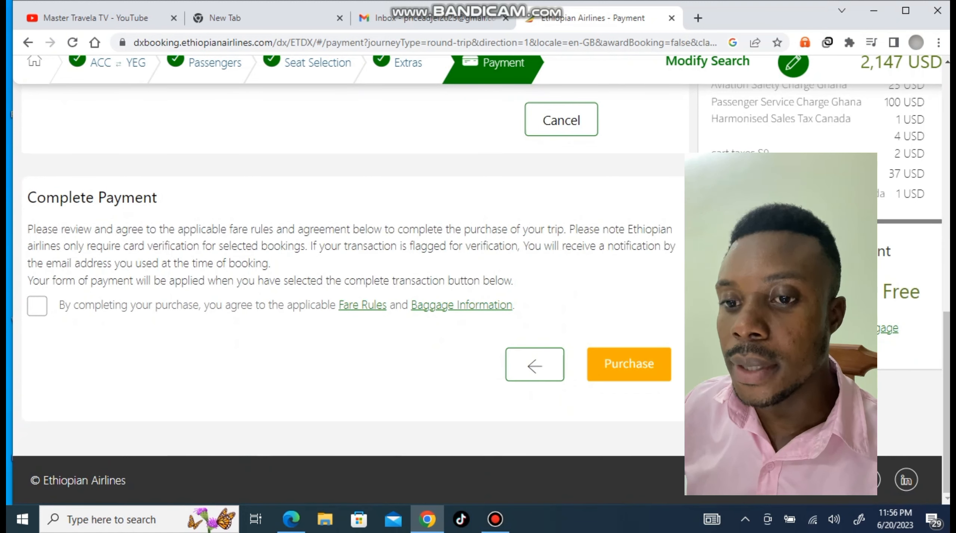
pyautogui.click(37, 306)
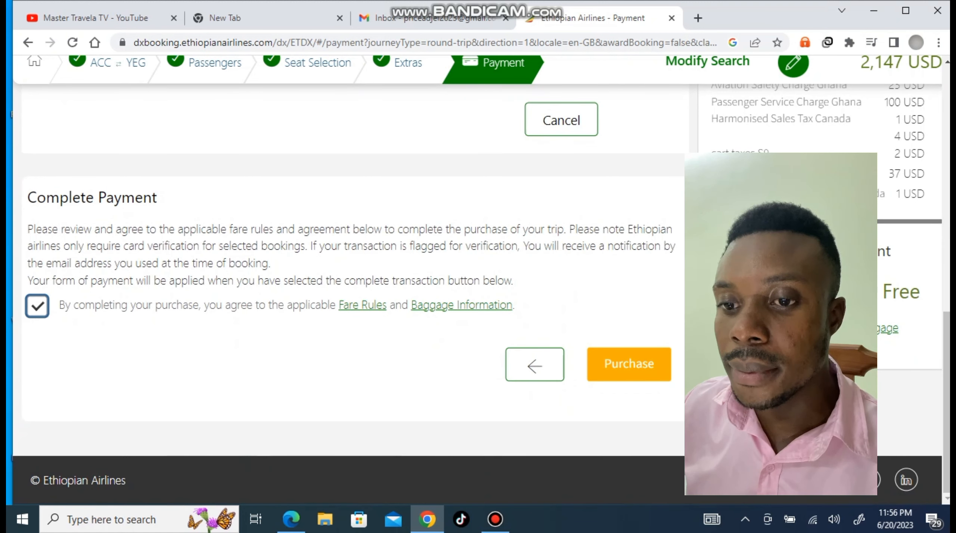
pyautogui.click(629, 364)
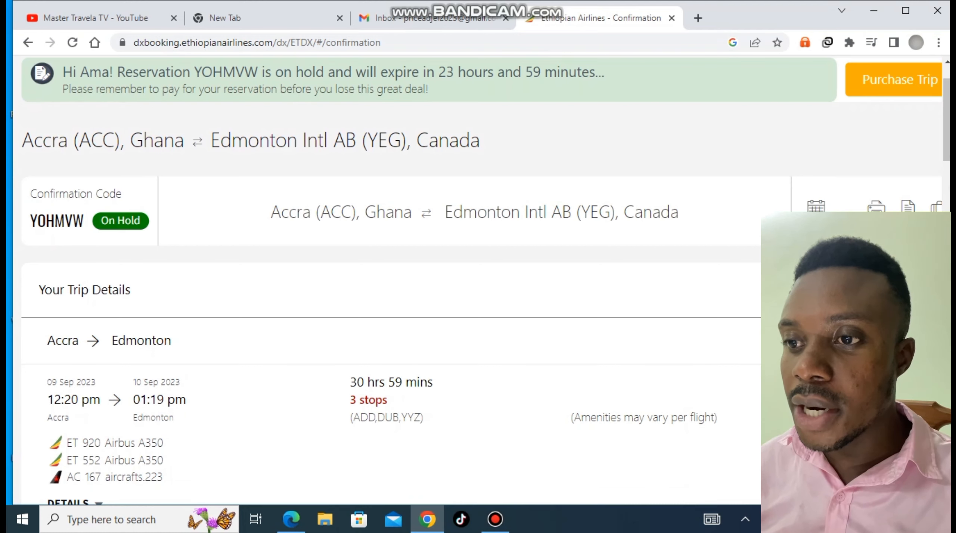
# Review the on-hold Accra–Edmonton trip departing 09 Sep 2023, then switch to the Gmail tab
pyautogui.scroll(-10, 388, 280)
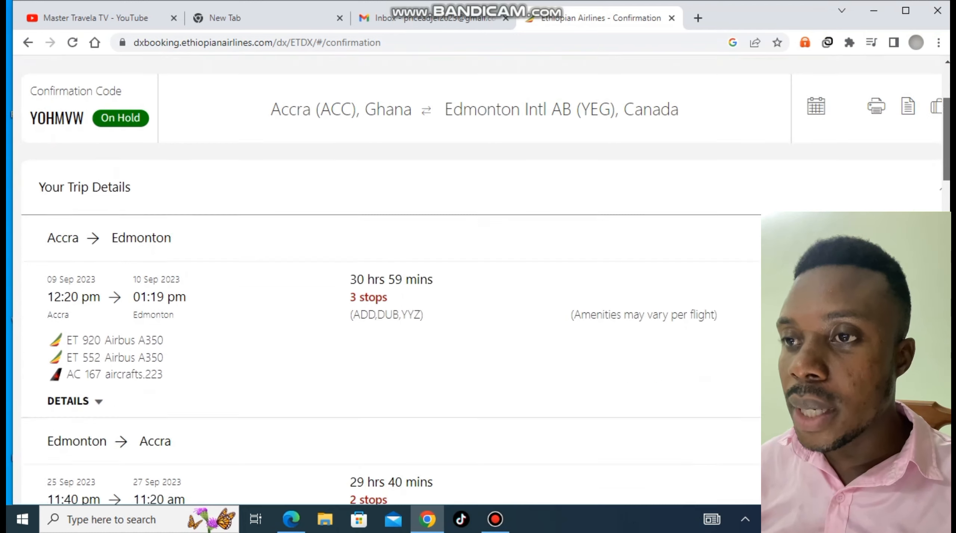
pyautogui.scroll(-5, 388, 281)
pyautogui.scroll(15, 388, 280)
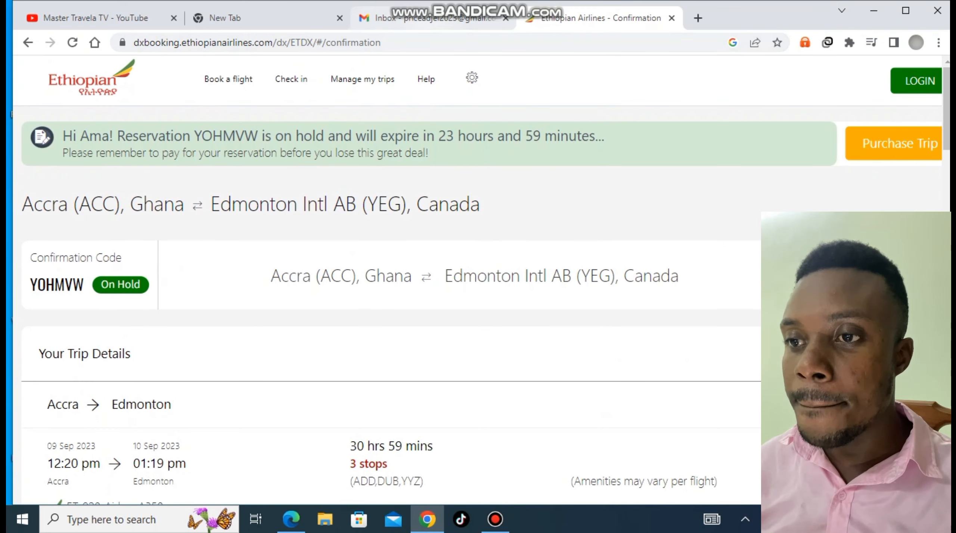
pyautogui.hotkey('ctrl', 'shift', 'Tab')
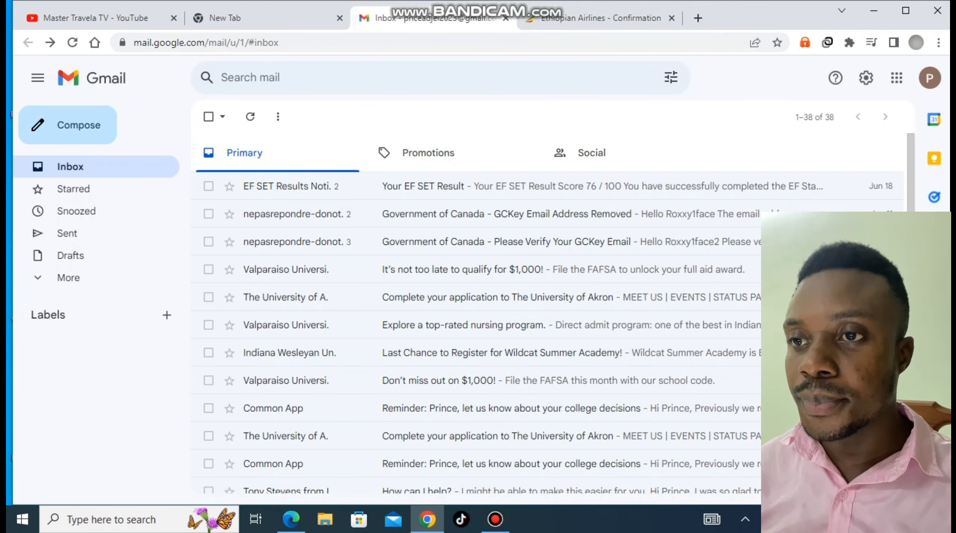
pyautogui.hotkey('ctrl', 'Tab')
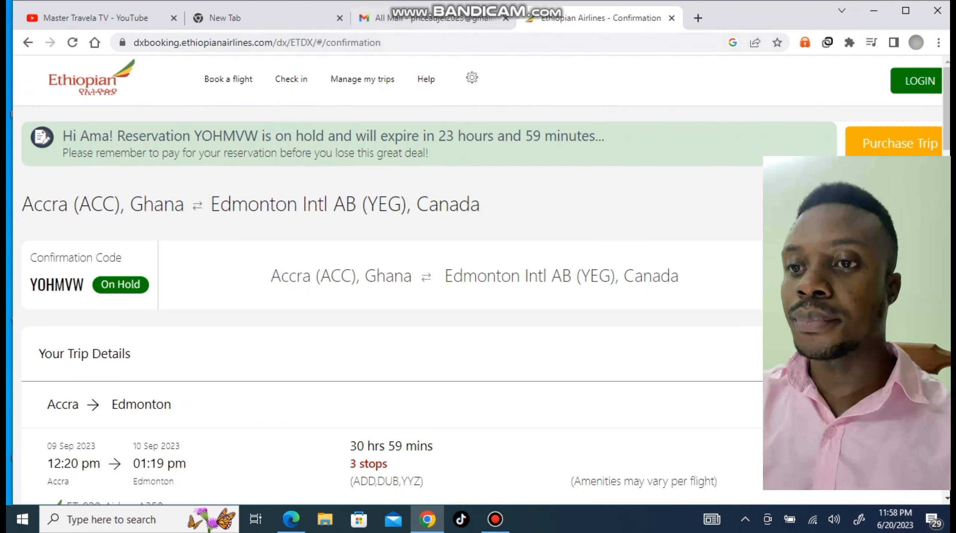
pyautogui.hotkey('ctrl', 'shift', 'Tab')
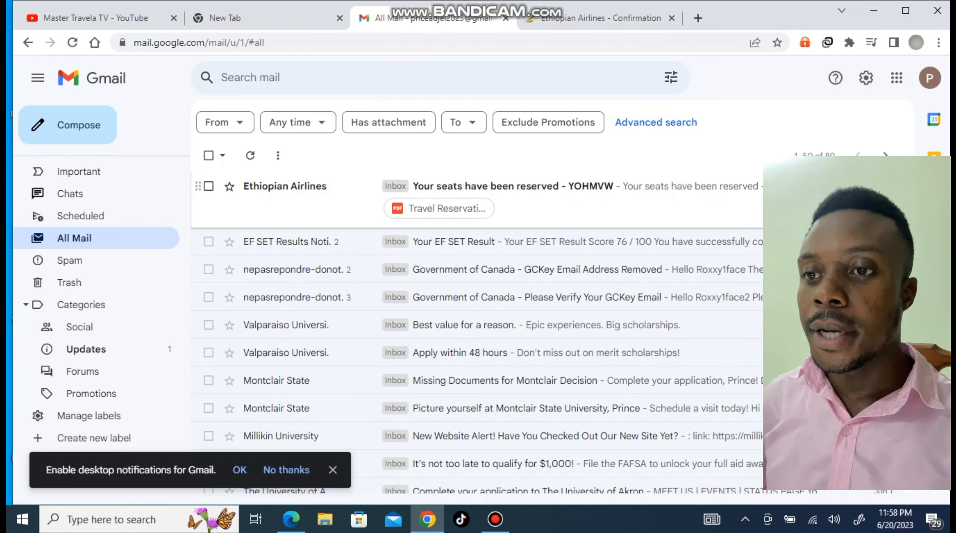
pyautogui.click(822, 194)
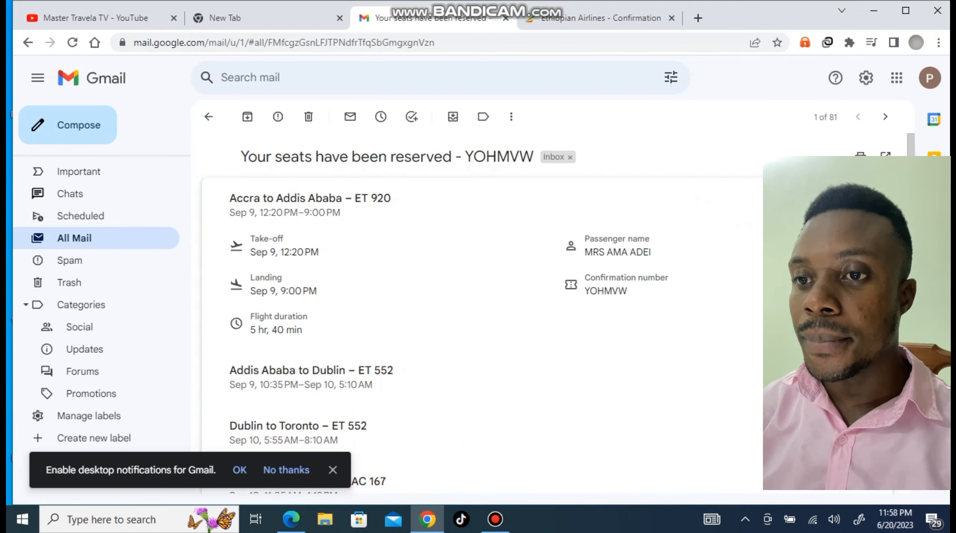
# Dismiss the notifications prompt and download the Travel Reservation PDF attachment
pyautogui.click(333, 470)
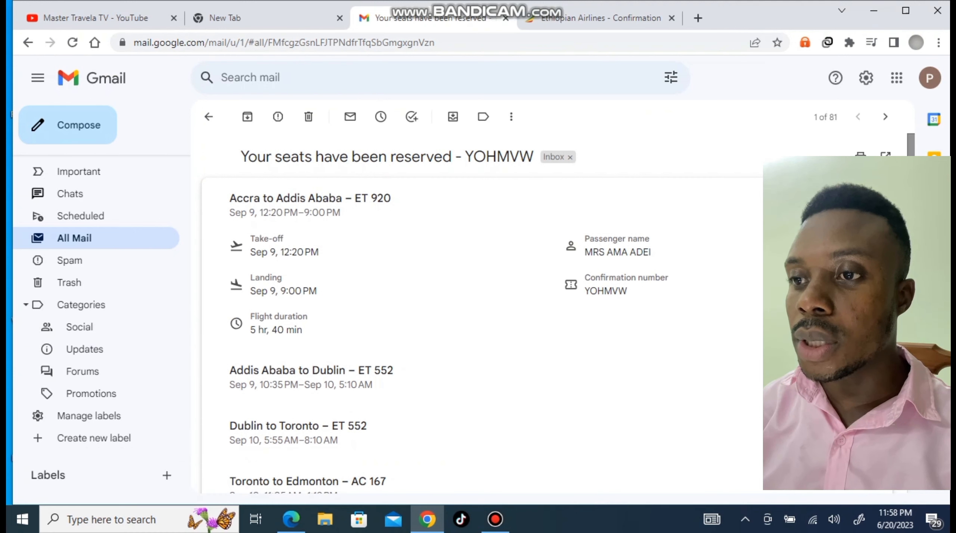
pyautogui.scroll(-10, 478, 314)
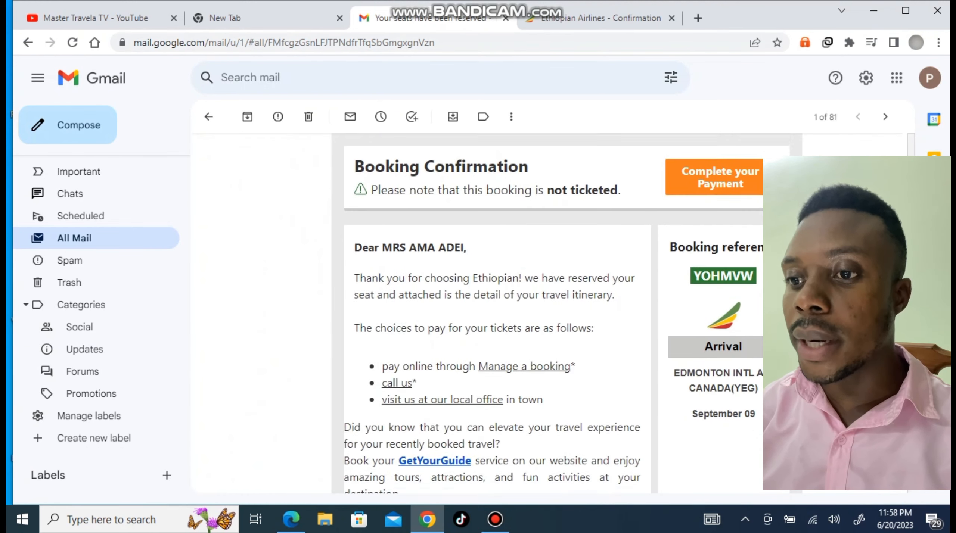
pyautogui.scroll(-15, 478, 313)
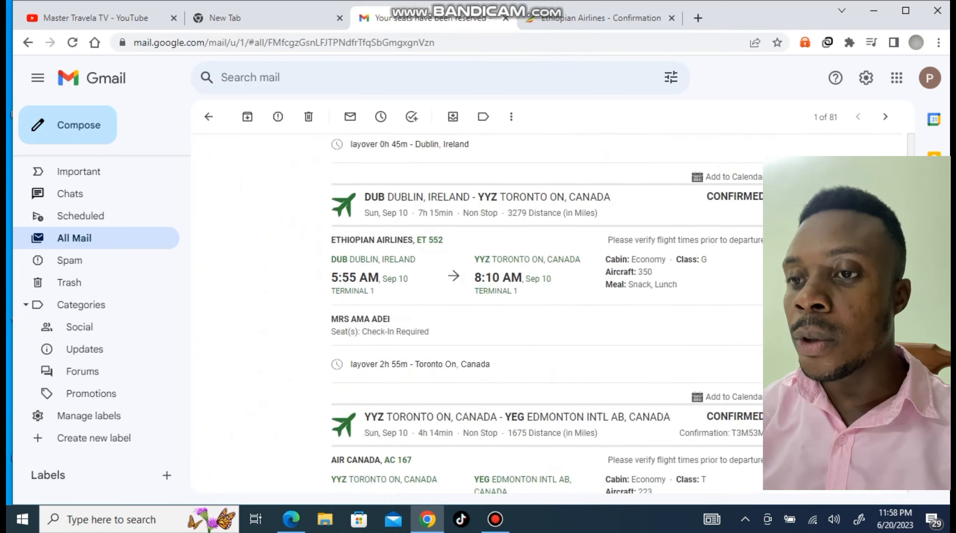
pyautogui.scroll(-10, 478, 313)
pyautogui.scroll(-8, 478, 314)
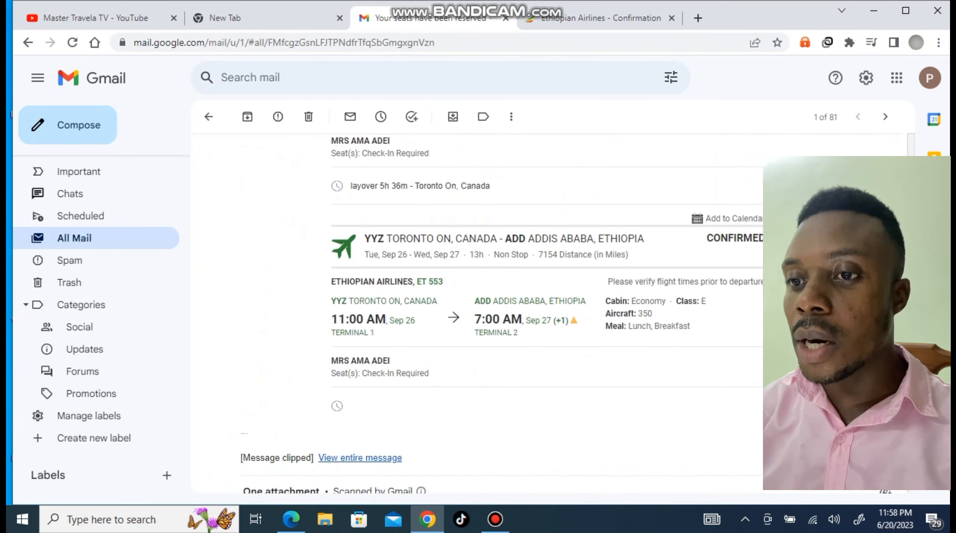
pyautogui.moveTo(302, 322)
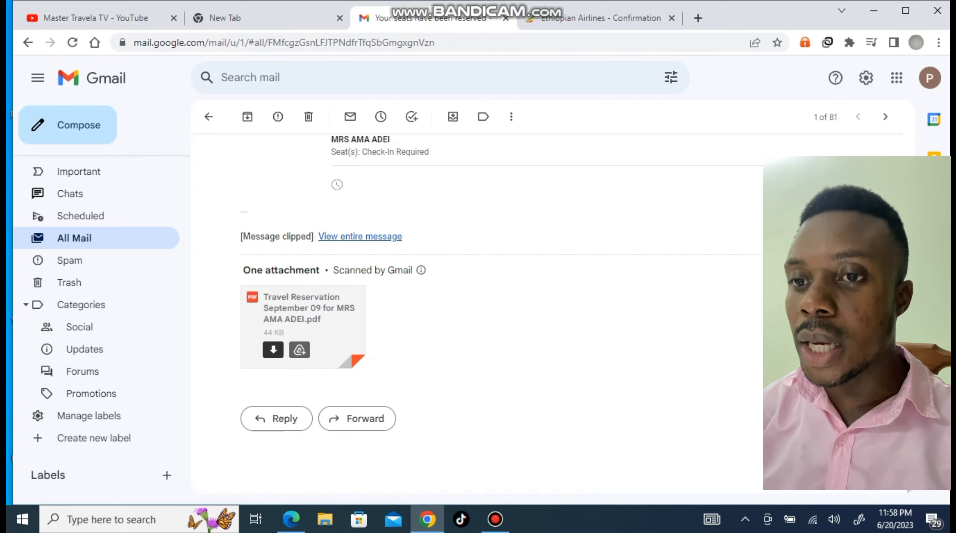
pyautogui.click(273, 350)
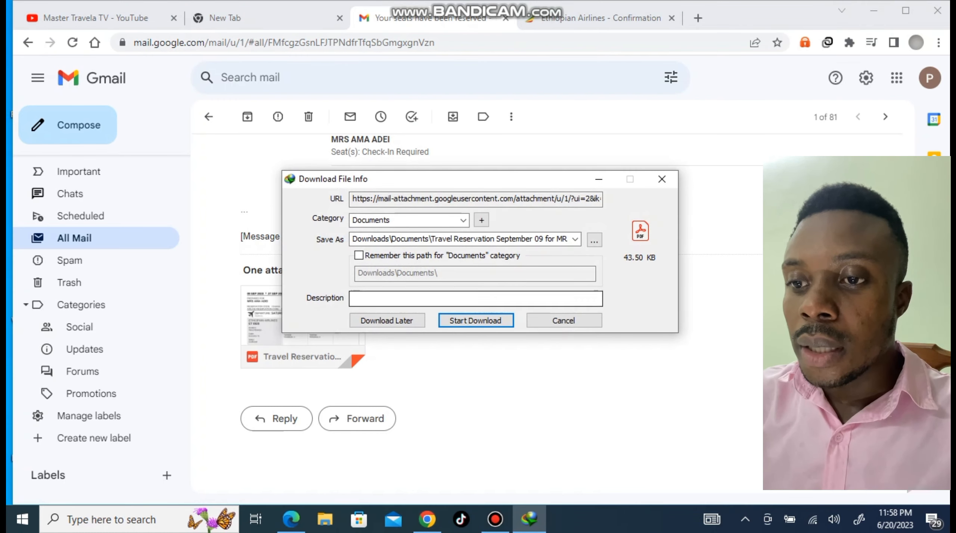
# Save the Travel Reservation PDF with the download manager and open it in Acrobat
pyautogui.click(476, 322)
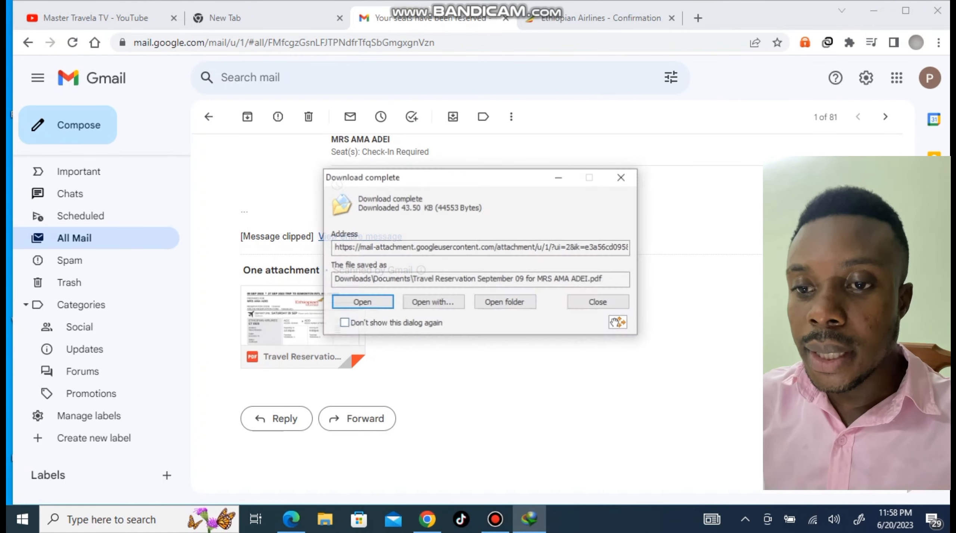
pyautogui.click(599, 303)
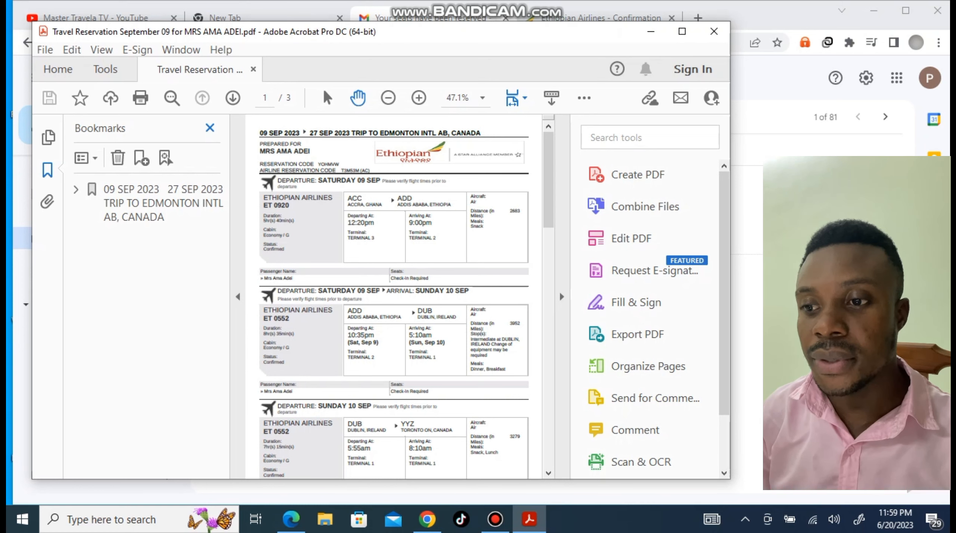
# Close the Bookmarks pane and maximize the Acrobat window showing the itinerary
pyautogui.click(210, 128)
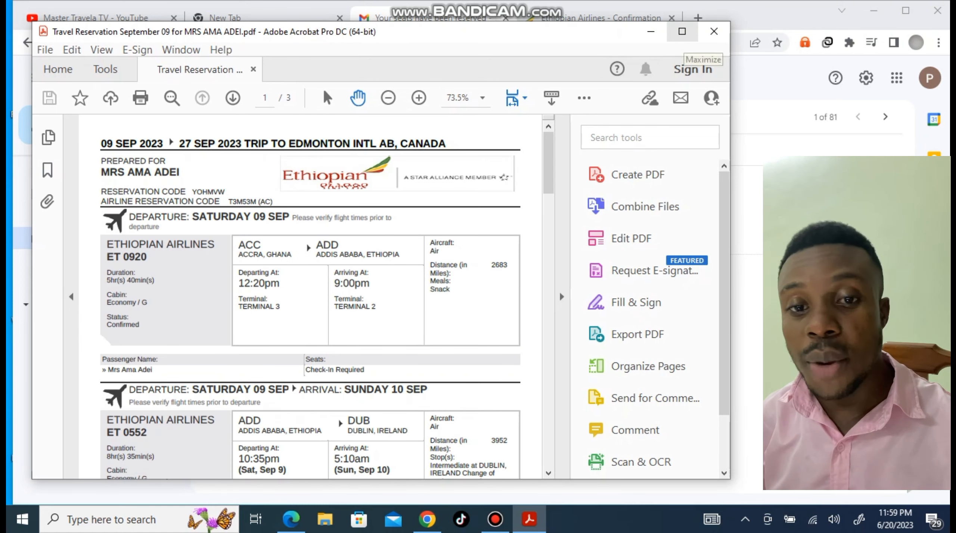
pyautogui.click(682, 31)
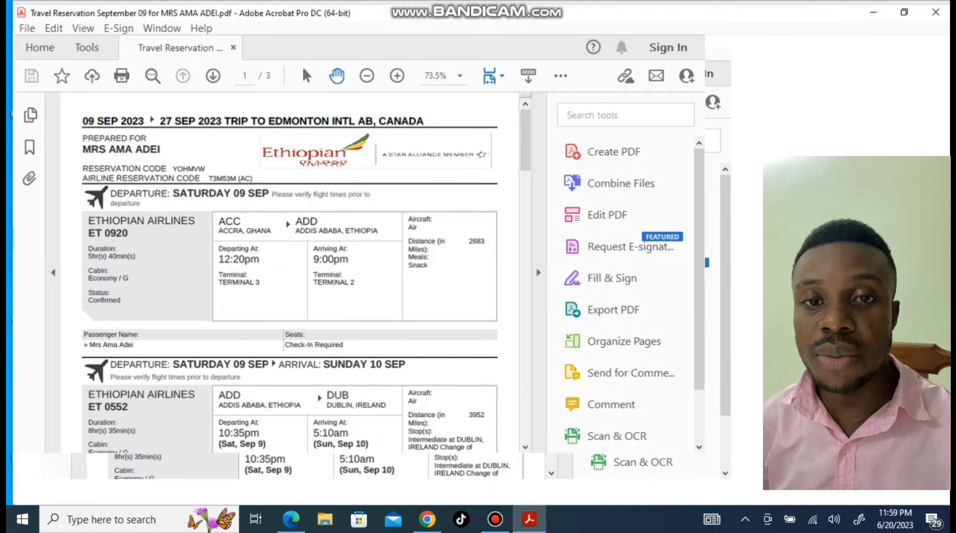